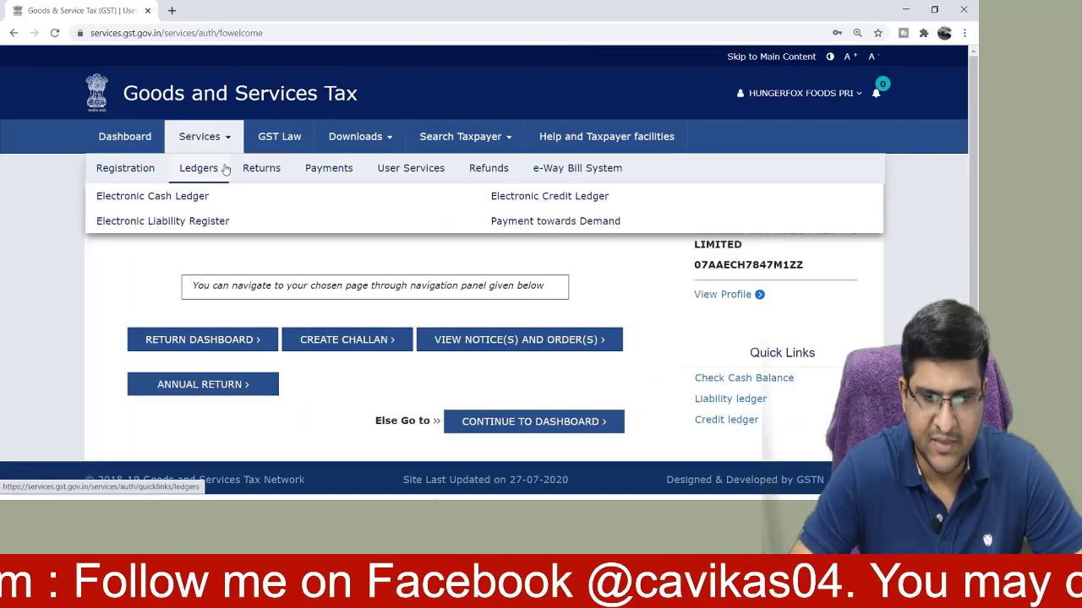
Open the TDS and TCS credit received page and search for the April return of financial year 2020-21.
{"action": "mouse_move", "coordinate": [261, 172]}
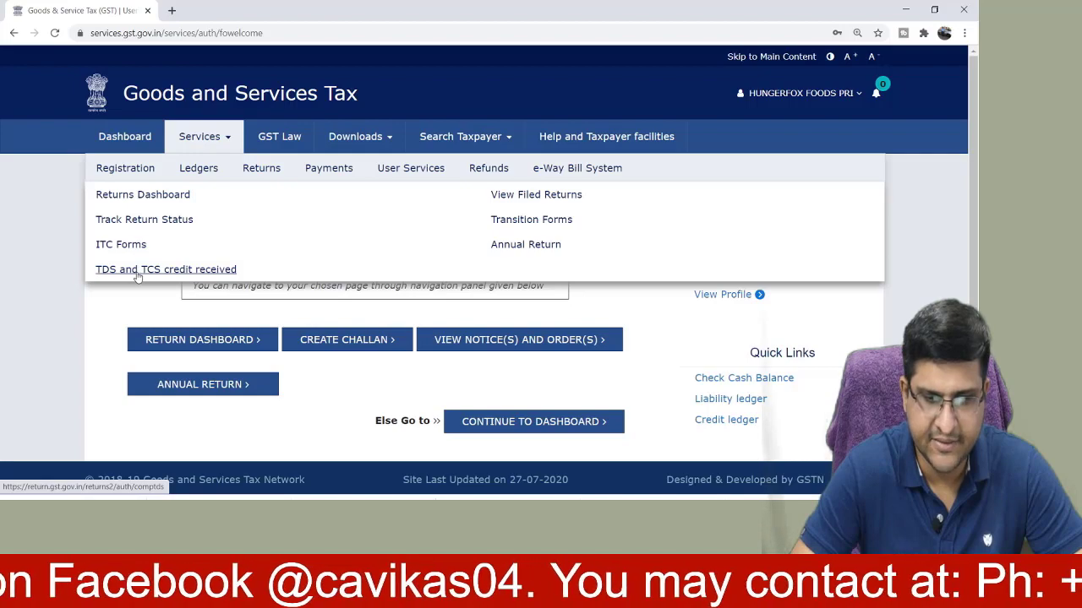
{"action": "left_click", "coordinate": [138, 270]}
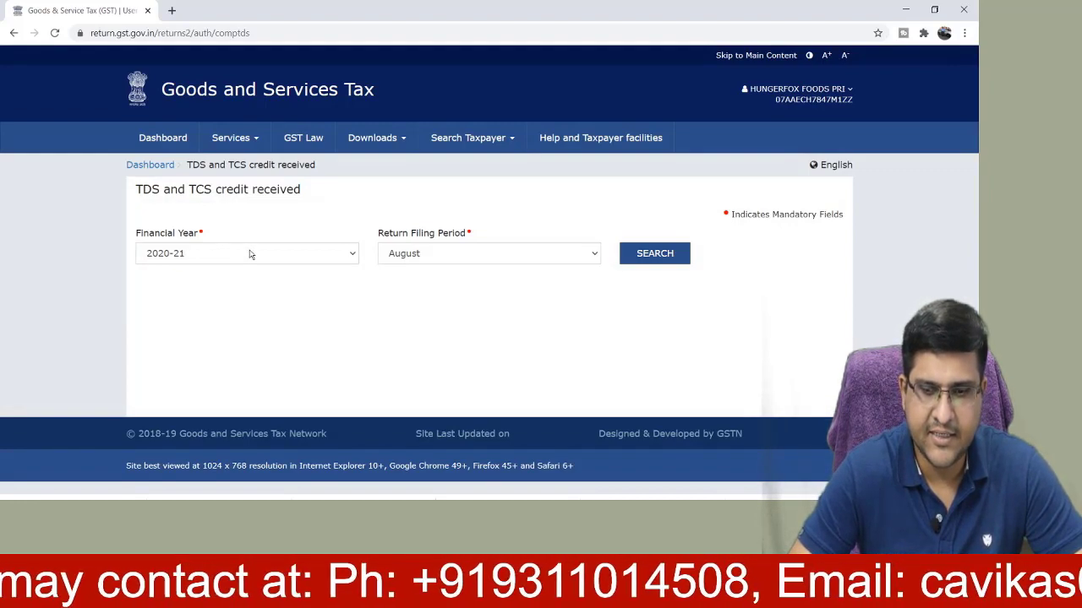
{"action": "left_click", "coordinate": [449, 254]}
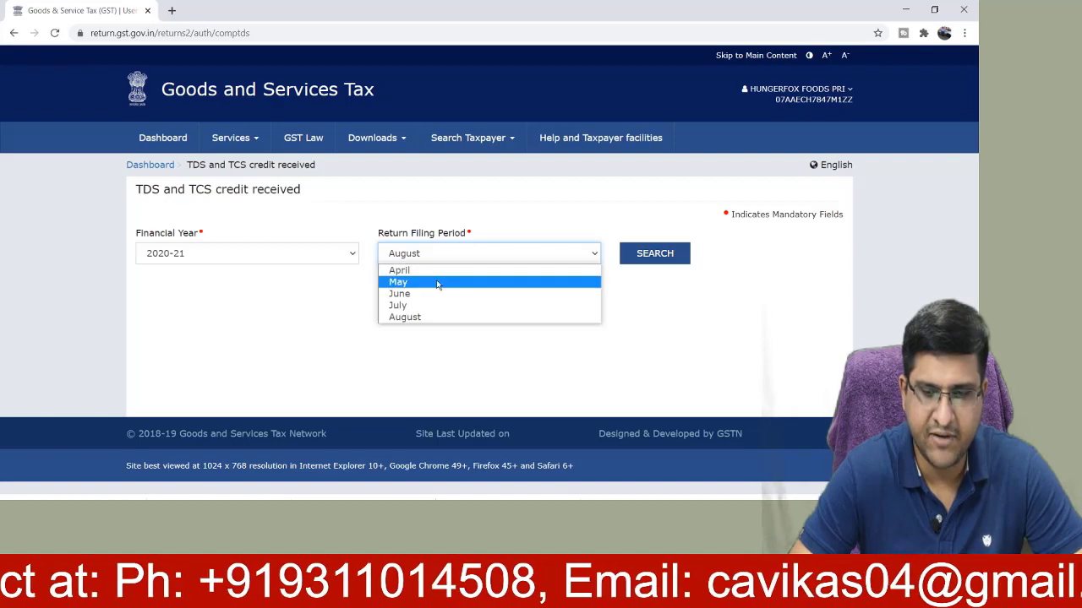
{"action": "left_click", "coordinate": [437, 285]}
{"action": "left_click", "coordinate": [433, 253]}
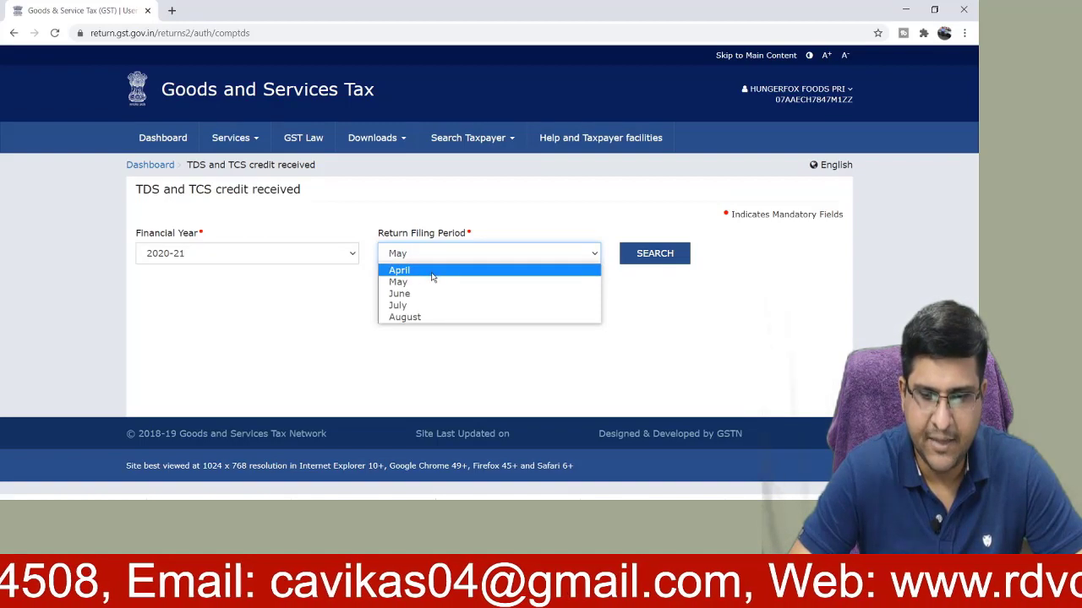
{"action": "left_click", "coordinate": [432, 272]}
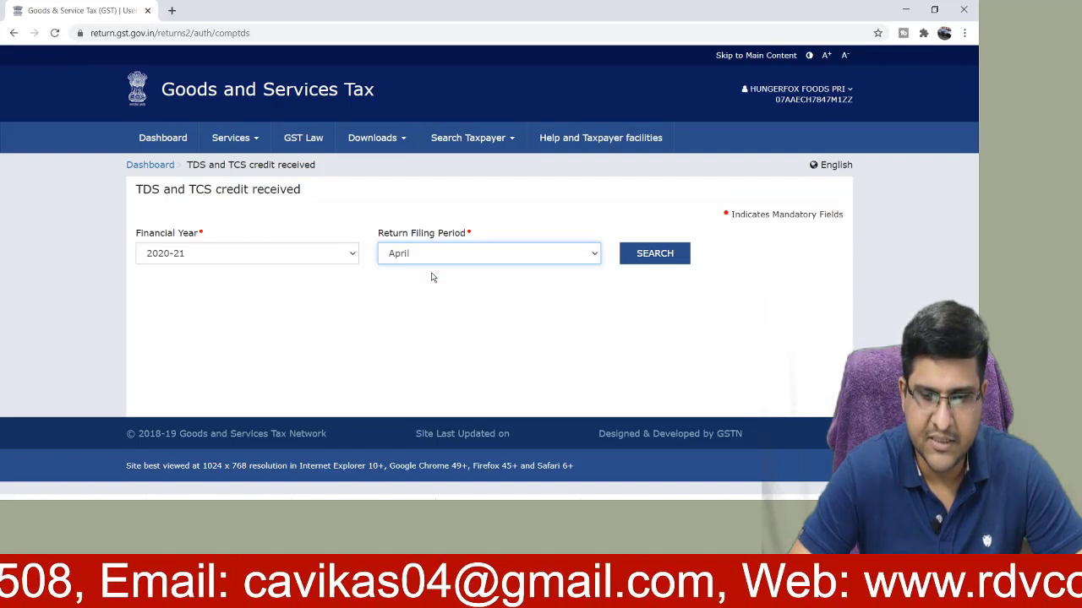
{"action": "left_click", "coordinate": [657, 262]}
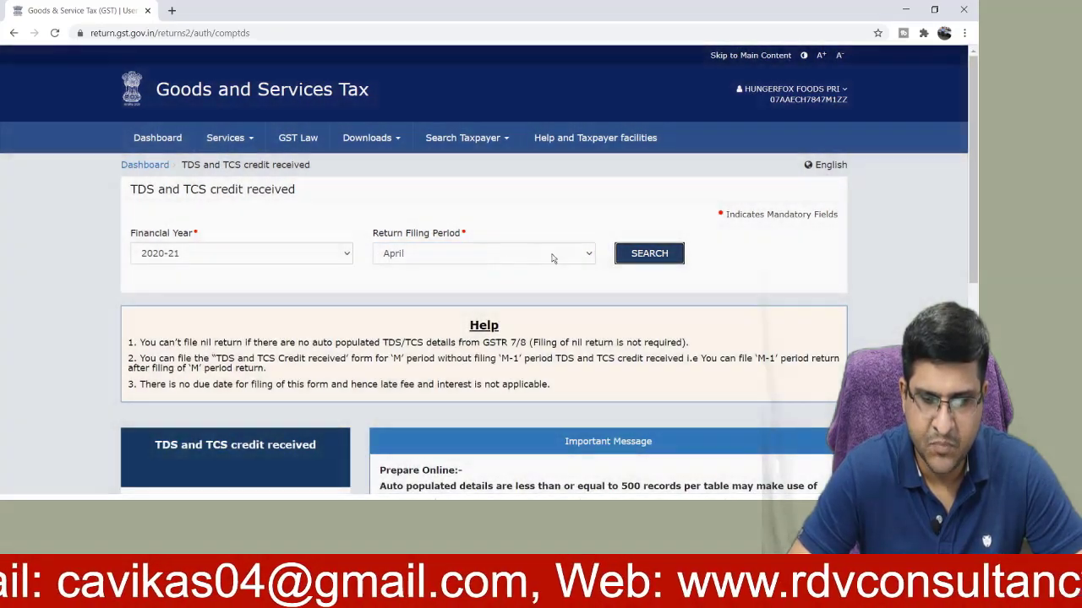
Open the April form for online preparation and inspect its TCS Credit received records.
{"action": "scroll", "coordinate": [449, 273], "scroll_direction": "down", "scroll_amount": 2}
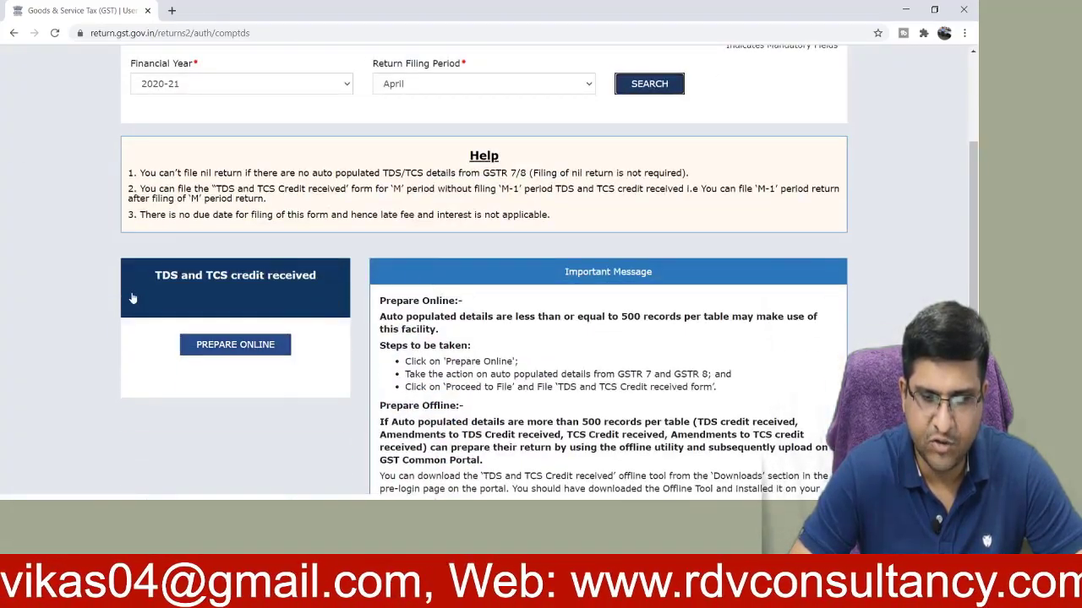
{"action": "left_click", "coordinate": [229, 353]}
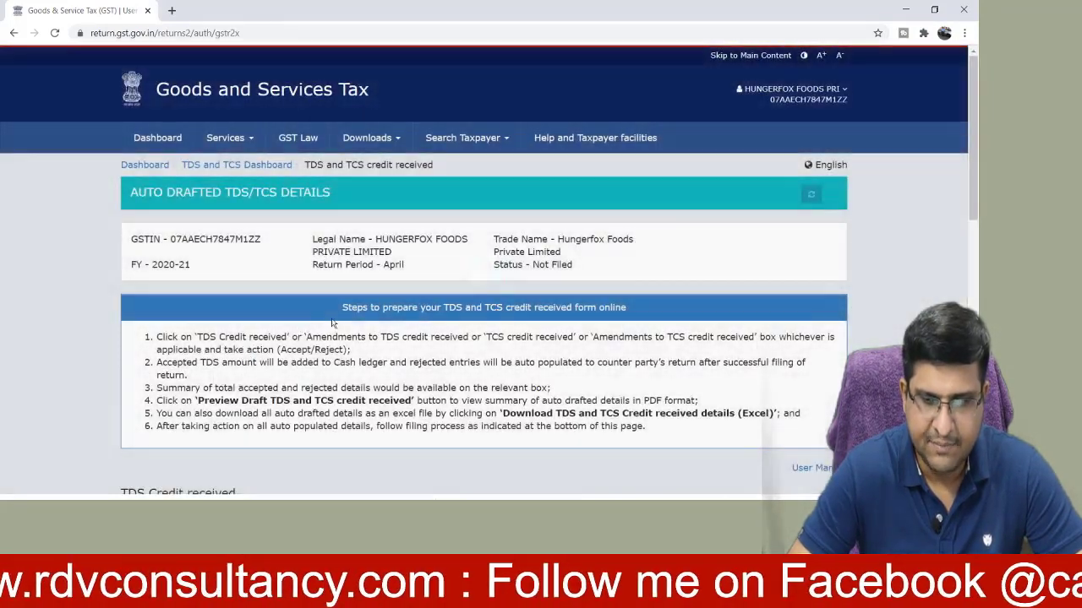
{"action": "scroll", "coordinate": [335, 323], "scroll_direction": "down", "scroll_amount": 2}
{"action": "scroll", "coordinate": [336, 323], "scroll_direction": "down", "scroll_amount": 4}
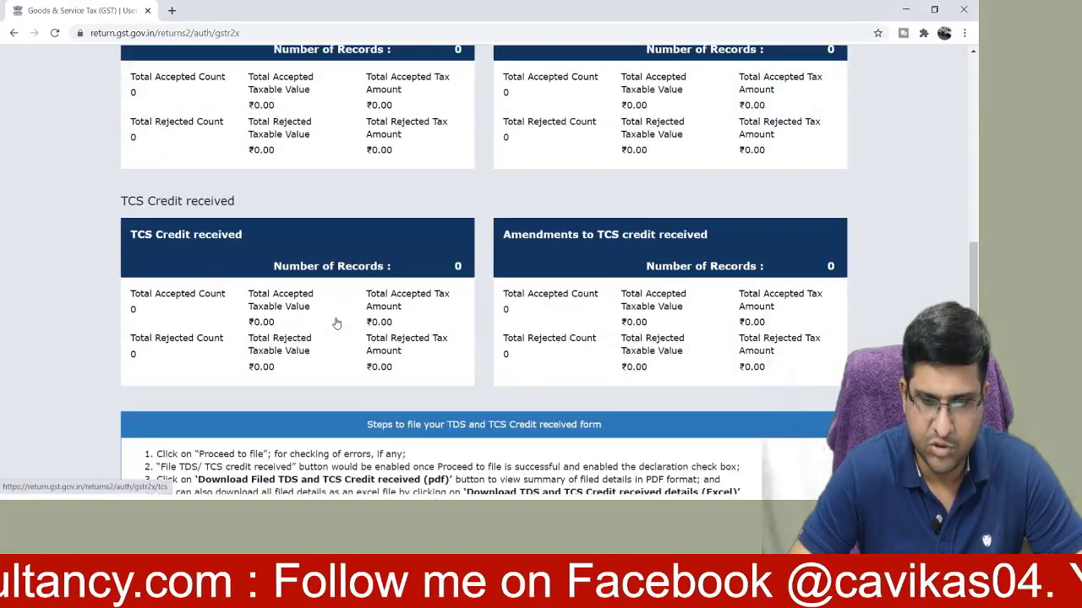
{"action": "scroll", "coordinate": [336, 322], "scroll_direction": "up", "scroll_amount": 1}
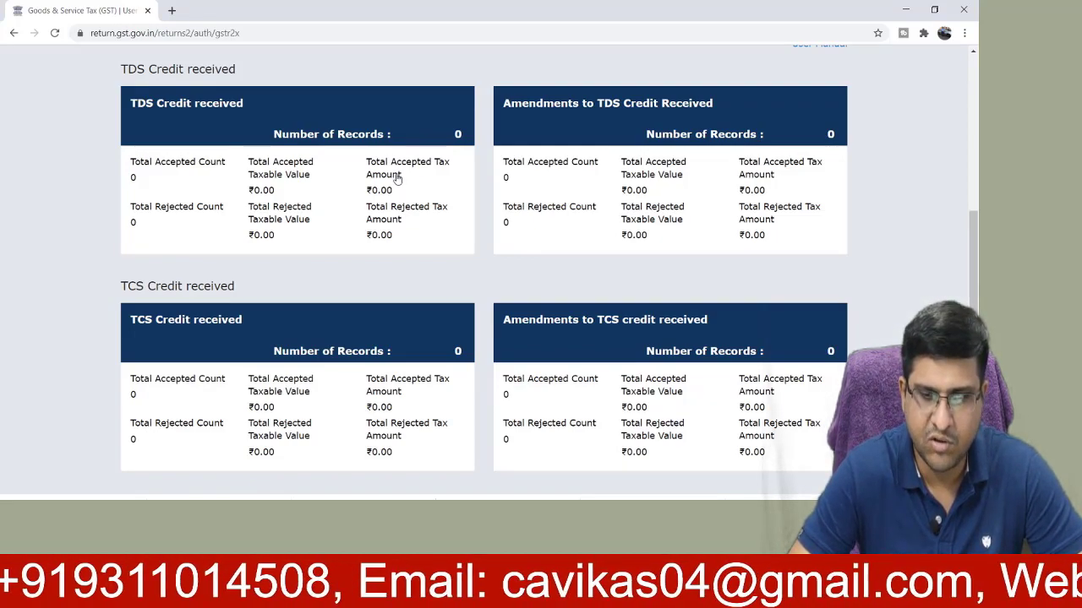
{"action": "scroll", "coordinate": [338, 389], "scroll_direction": "down", "scroll_amount": 1}
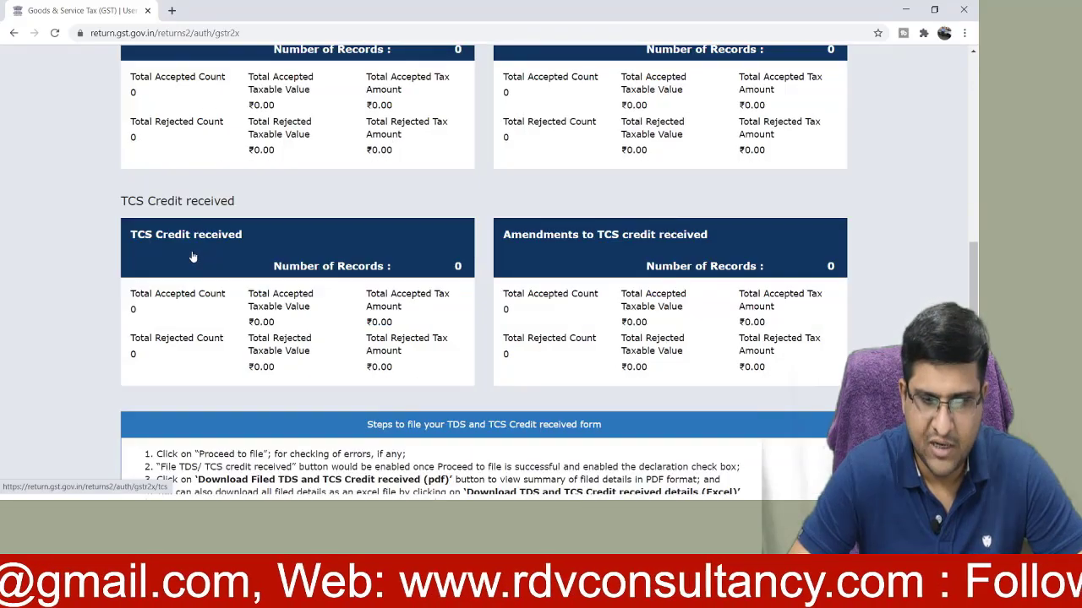
{"action": "left_click", "coordinate": [189, 239]}
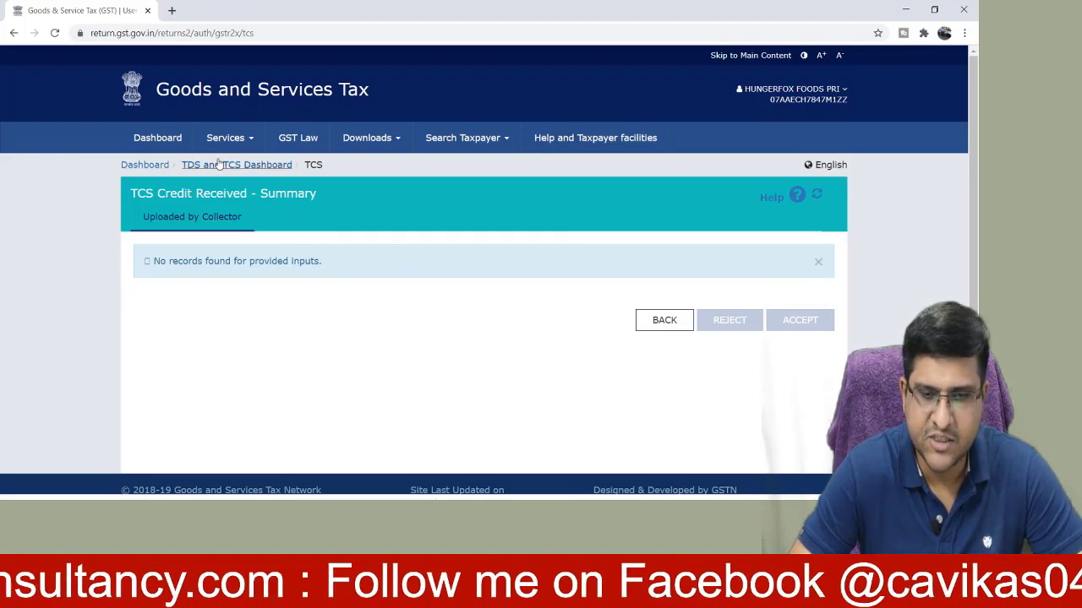
Return to the TDS and TCS Dashboard and check the filing status for May 2020-21.
{"action": "left_click", "coordinate": [216, 167]}
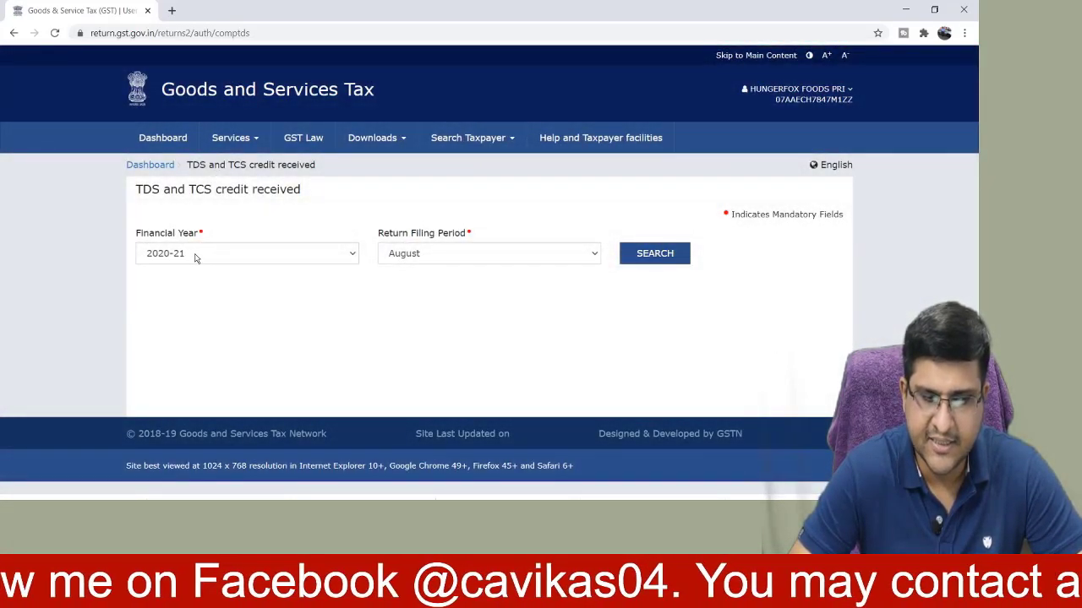
{"action": "left_click", "coordinate": [441, 256]}
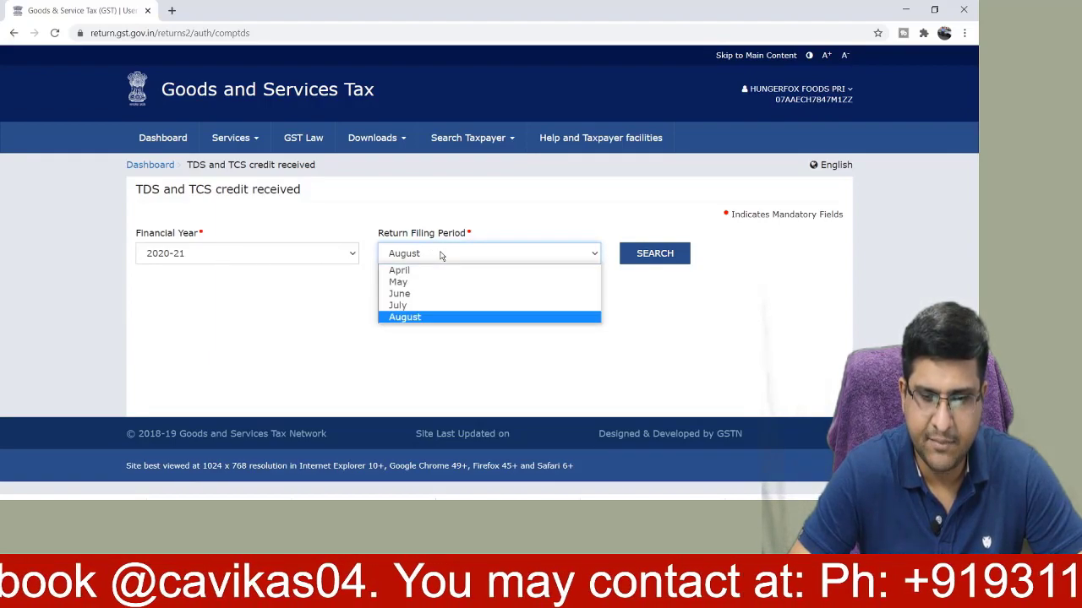
{"action": "left_click", "coordinate": [440, 283]}
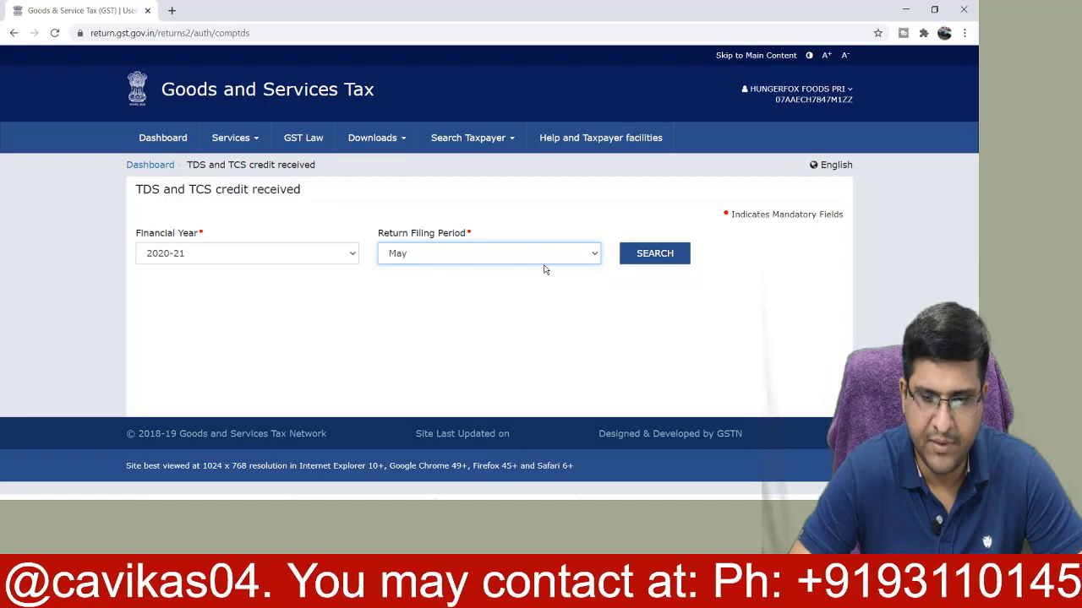
{"action": "left_click", "coordinate": [626, 253]}
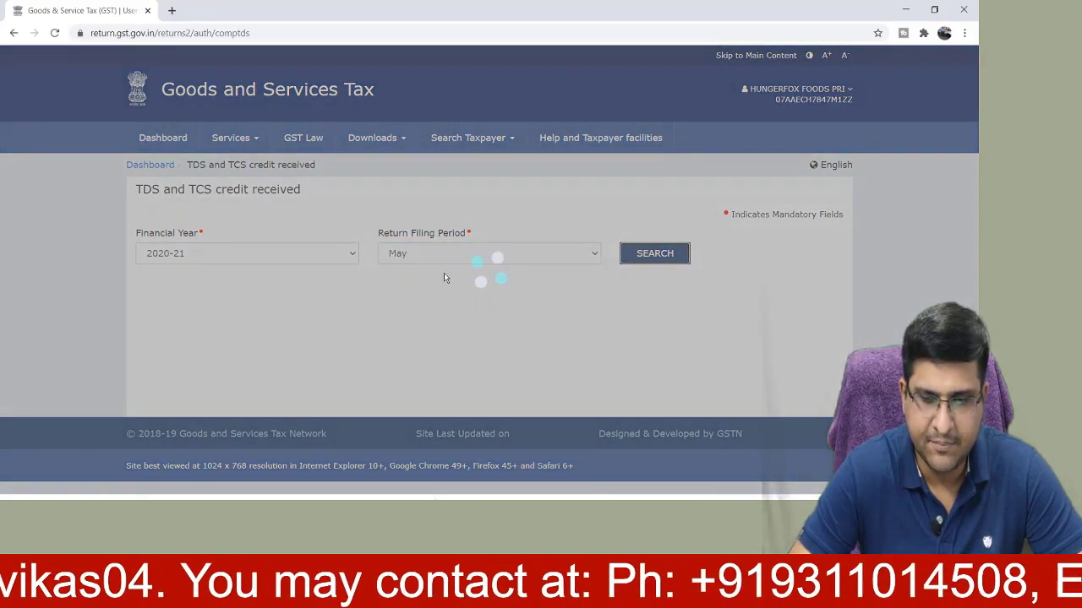
{"action": "scroll", "coordinate": [358, 227], "scroll_direction": "down", "scroll_amount": 2}
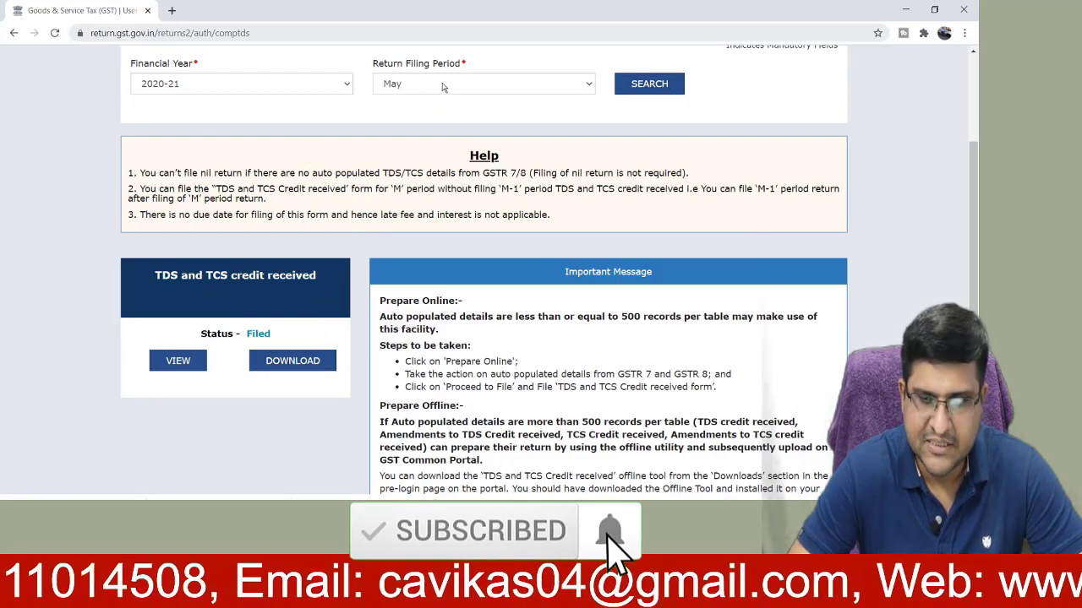
Search for the June return filing period and open its TDS and TCS credit form for online preparation.
{"action": "left_click", "coordinate": [442, 86]}
{"action": "left_click", "coordinate": [435, 120]}
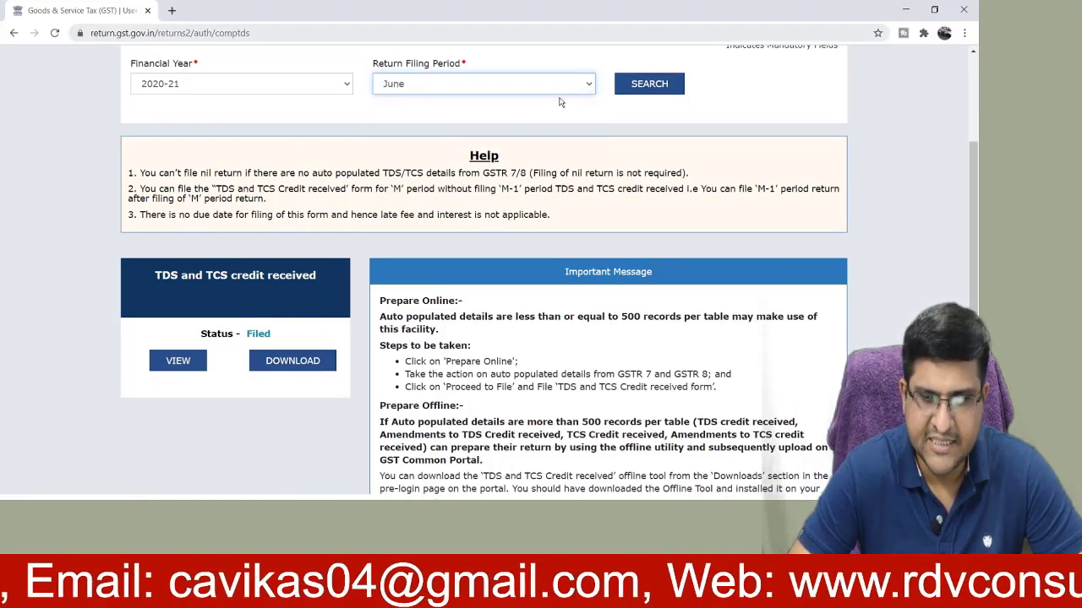
{"action": "left_click", "coordinate": [657, 95]}
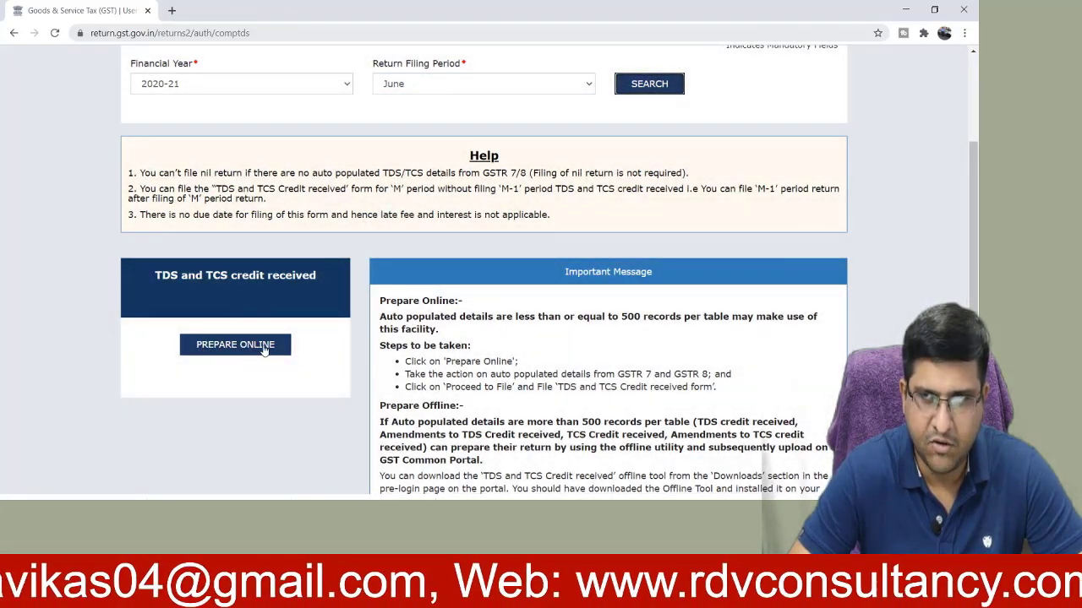
{"action": "left_click", "coordinate": [241, 351]}
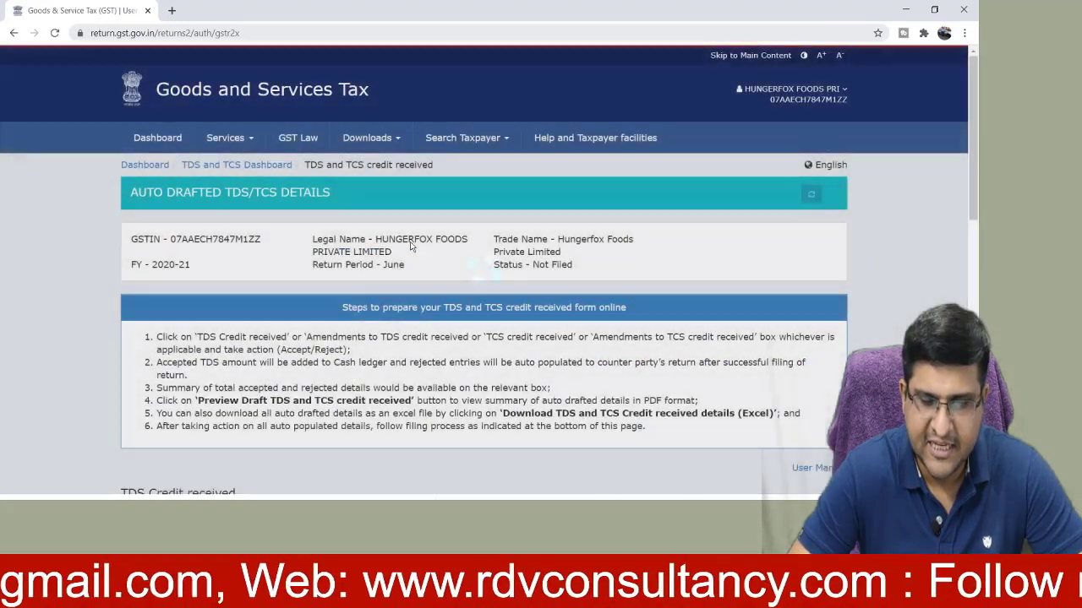
Accept all the June TCS Credit received records, covering both Swiggy and Zomato Private Limited.
{"action": "scroll", "coordinate": [411, 245], "scroll_direction": "down", "scroll_amount": 5}
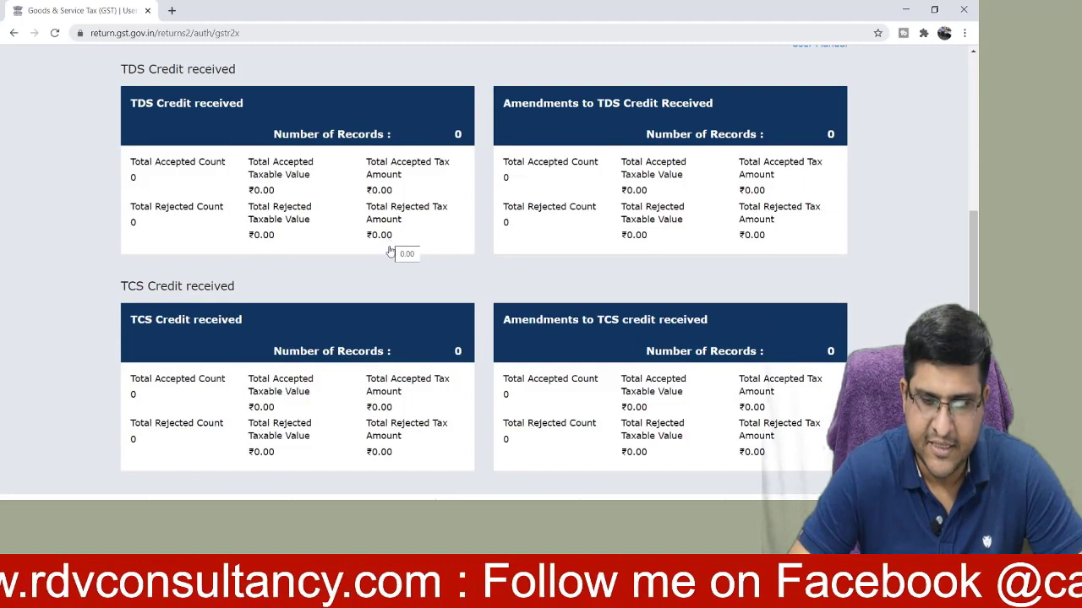
{"action": "left_click", "coordinate": [188, 325]}
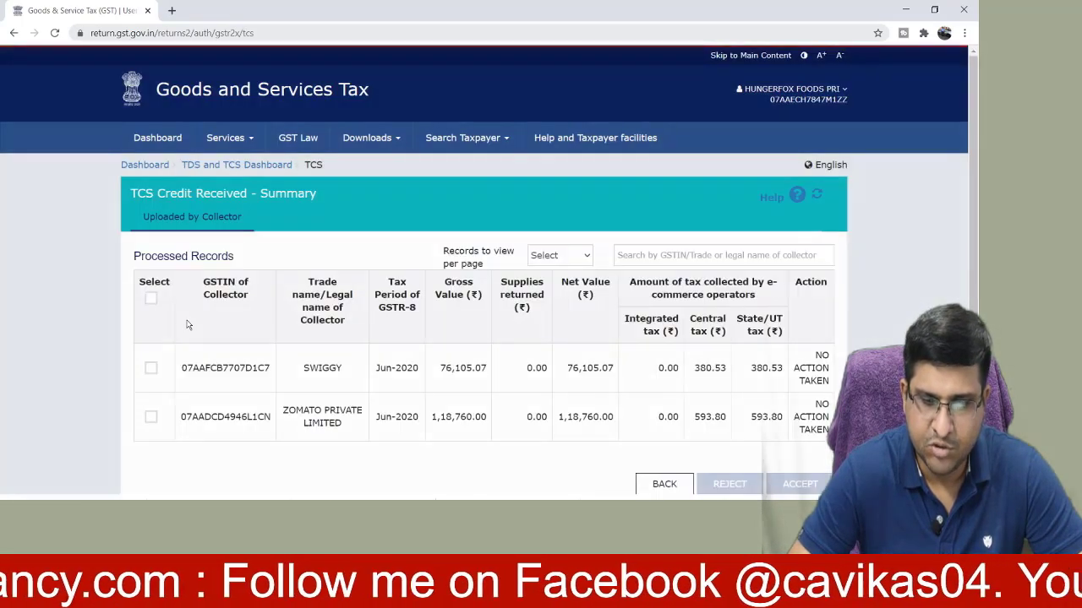
{"action": "scroll", "coordinate": [243, 283], "scroll_direction": "down", "scroll_amount": 1}
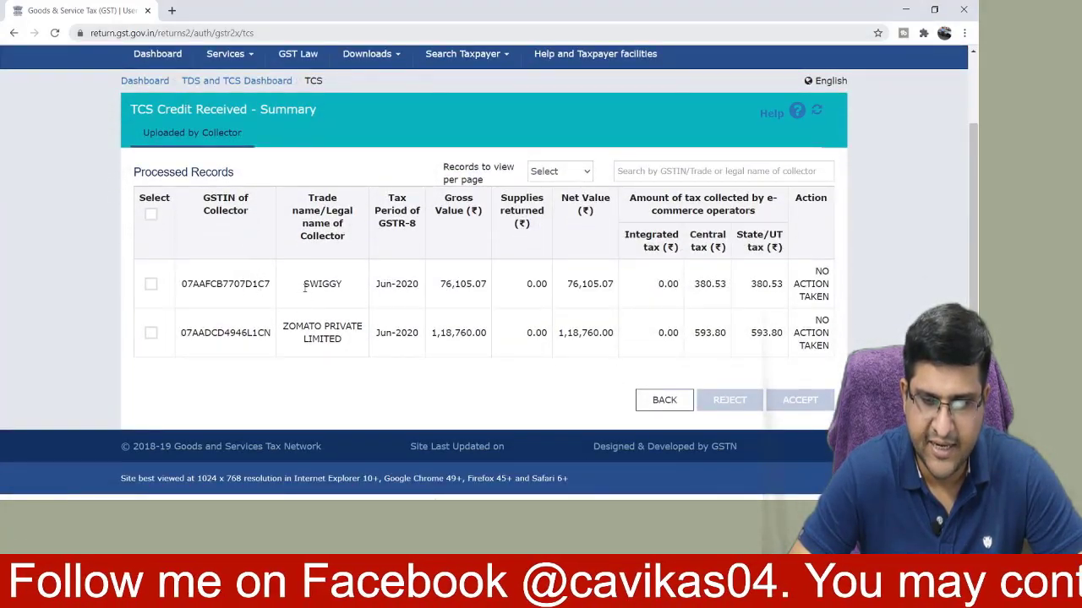
{"action": "left_click_drag", "start_coordinate": [304, 288], "coordinate": [329, 285]}
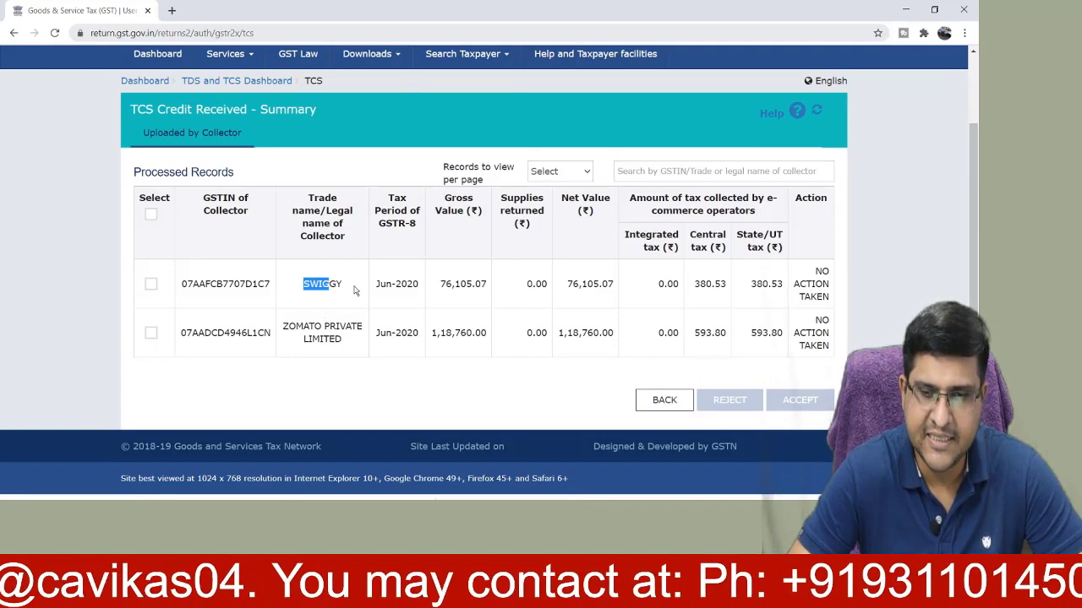
{"action": "left_click", "coordinate": [151, 215]}
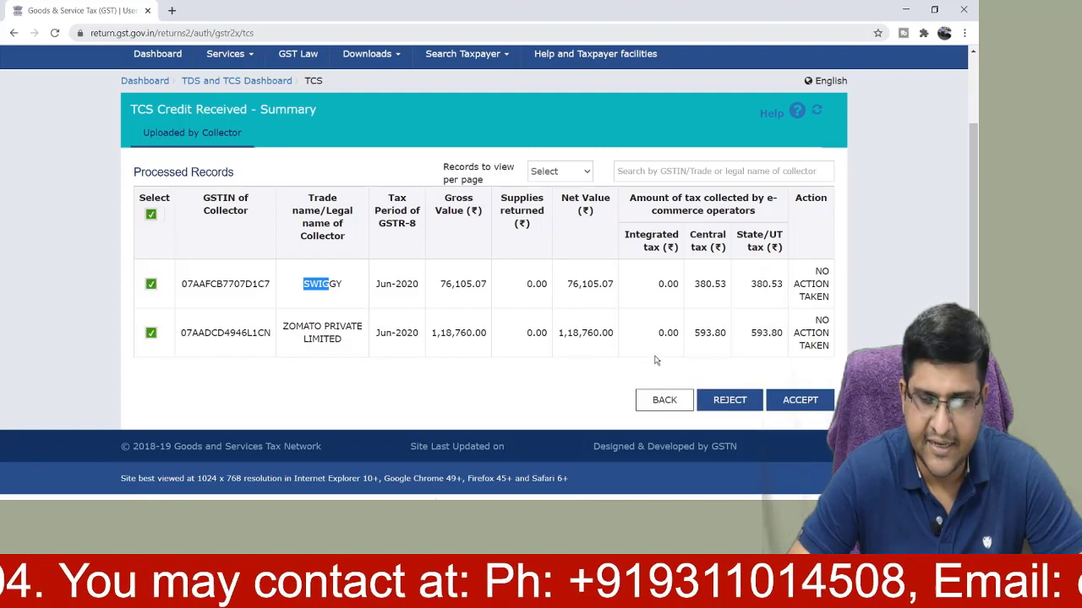
{"action": "left_click", "coordinate": [800, 399]}
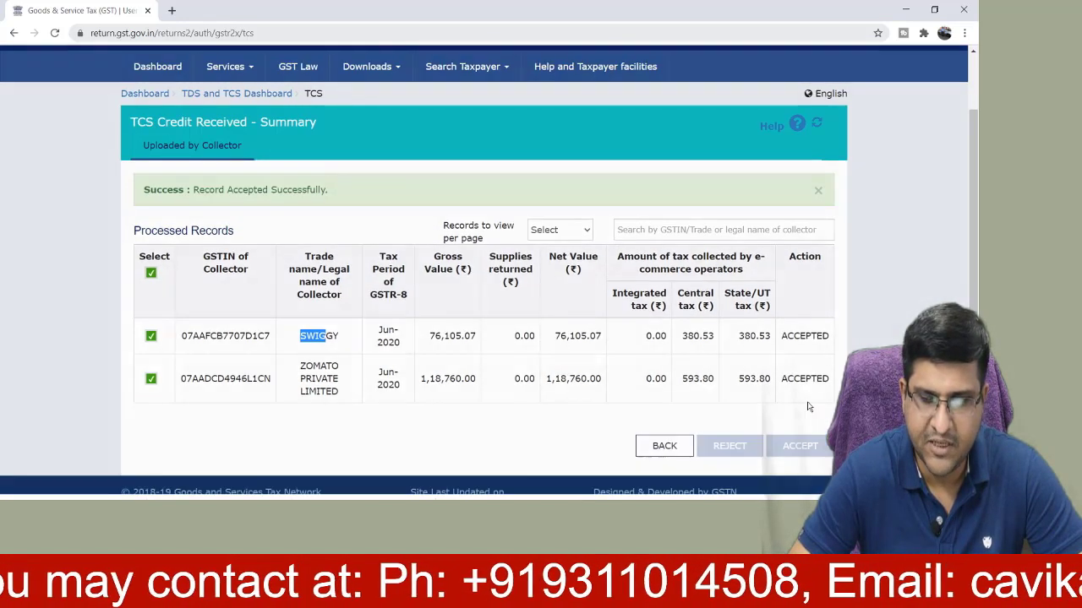
{"action": "scroll", "coordinate": [608, 311], "scroll_direction": "down", "scroll_amount": 1}
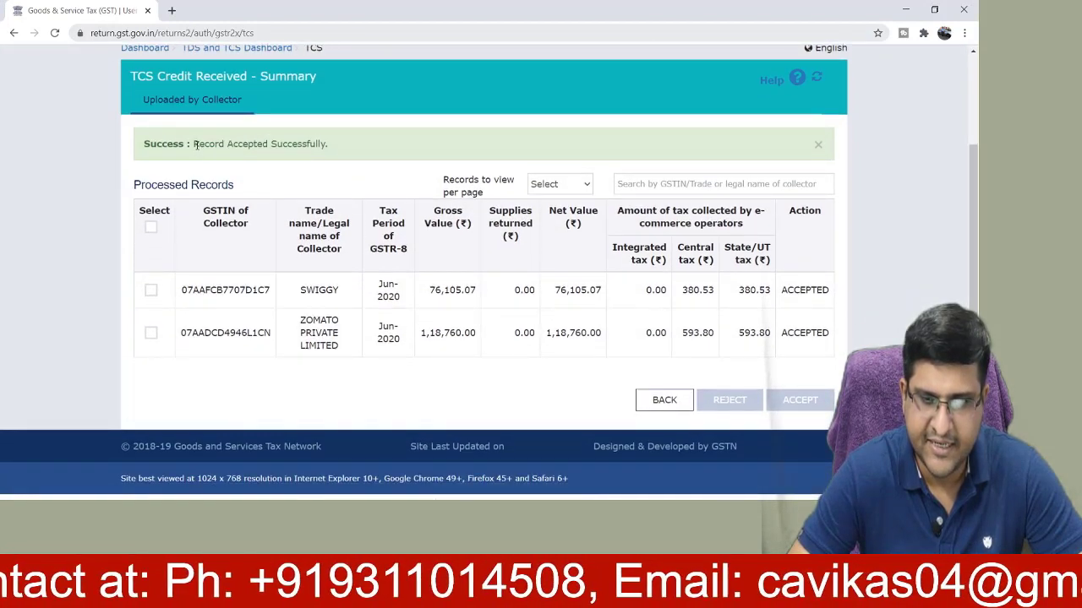
{"action": "left_click_drag", "start_coordinate": [194, 144], "coordinate": [328, 149]}
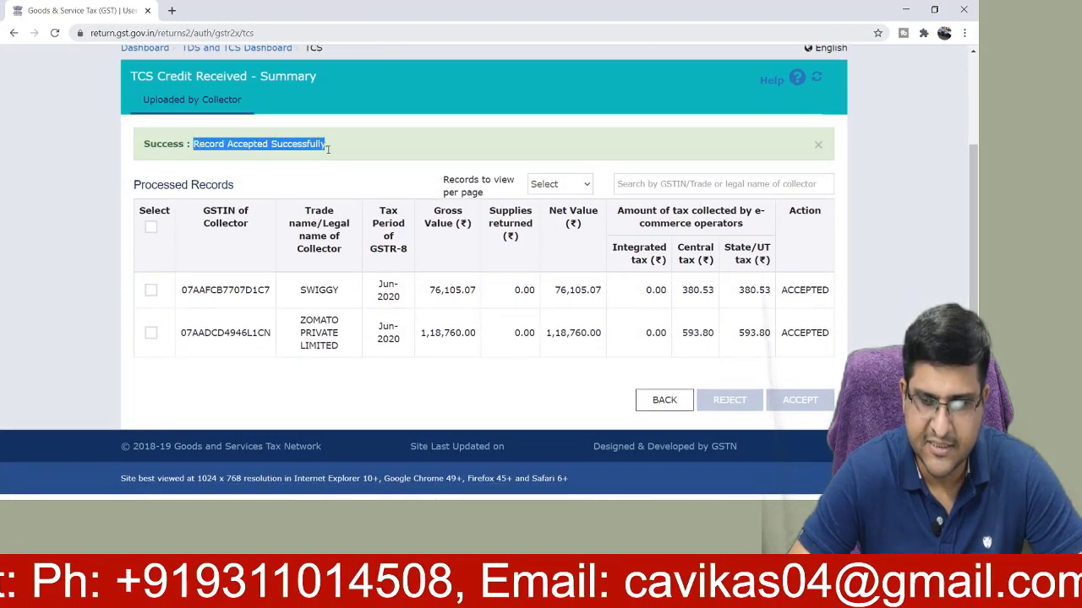
Go back to the form overview, check the Amendments to TCS credit received records, and return to the overview.
{"action": "left_click", "coordinate": [665, 400]}
{"action": "scroll", "coordinate": [669, 404], "scroll_direction": "down", "scroll_amount": 5}
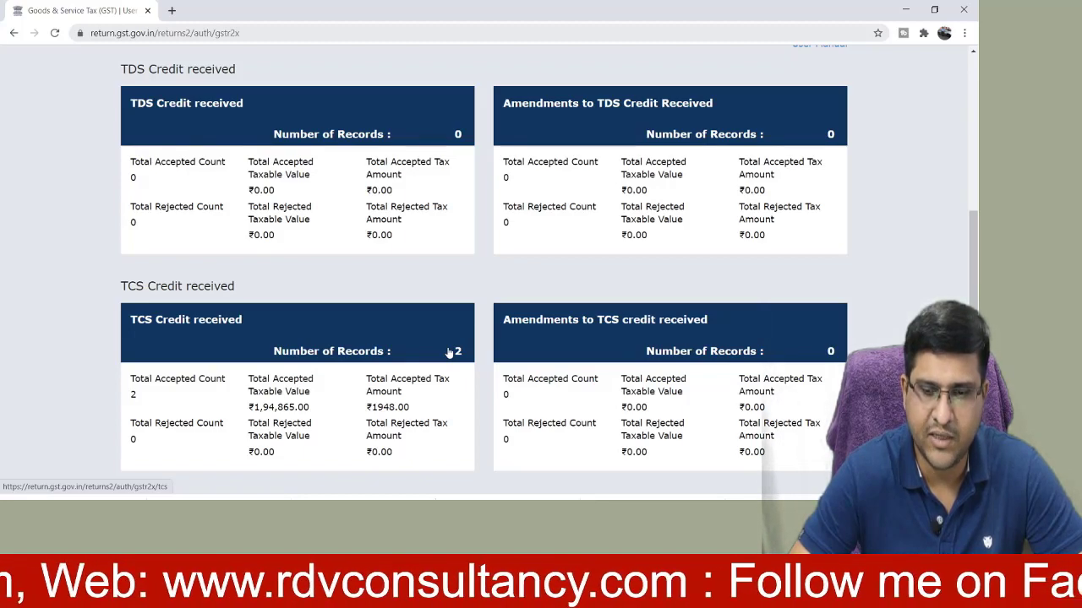
{"action": "left_click", "coordinate": [603, 324]}
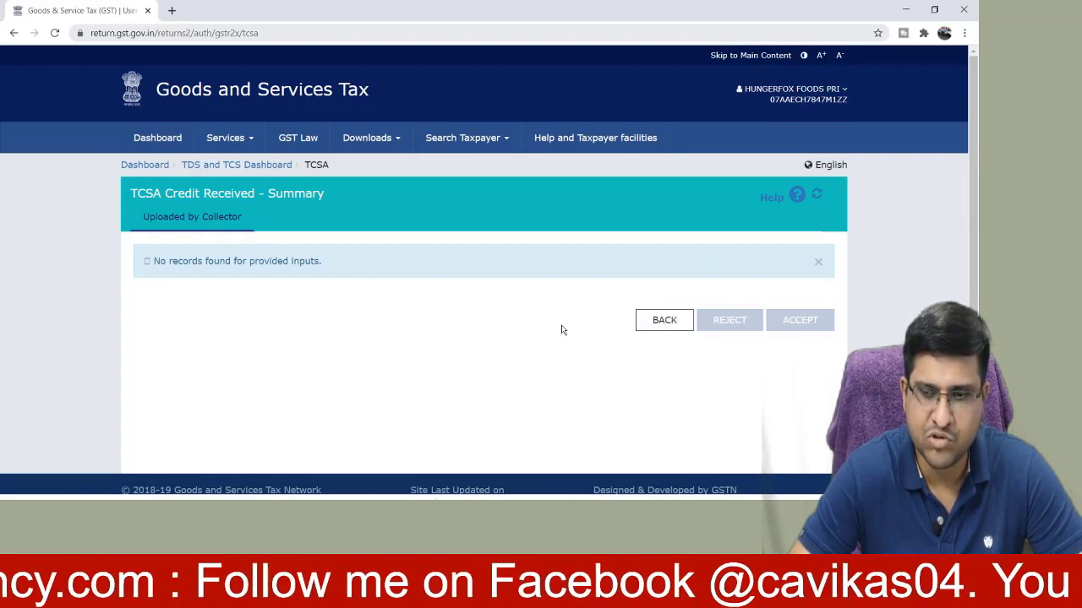
{"action": "left_click", "coordinate": [657, 320]}
Proceed to file the June TDS and TCS credit received form and refresh its filing status.
{"action": "scroll", "coordinate": [519, 338], "scroll_direction": "down", "scroll_amount": 7}
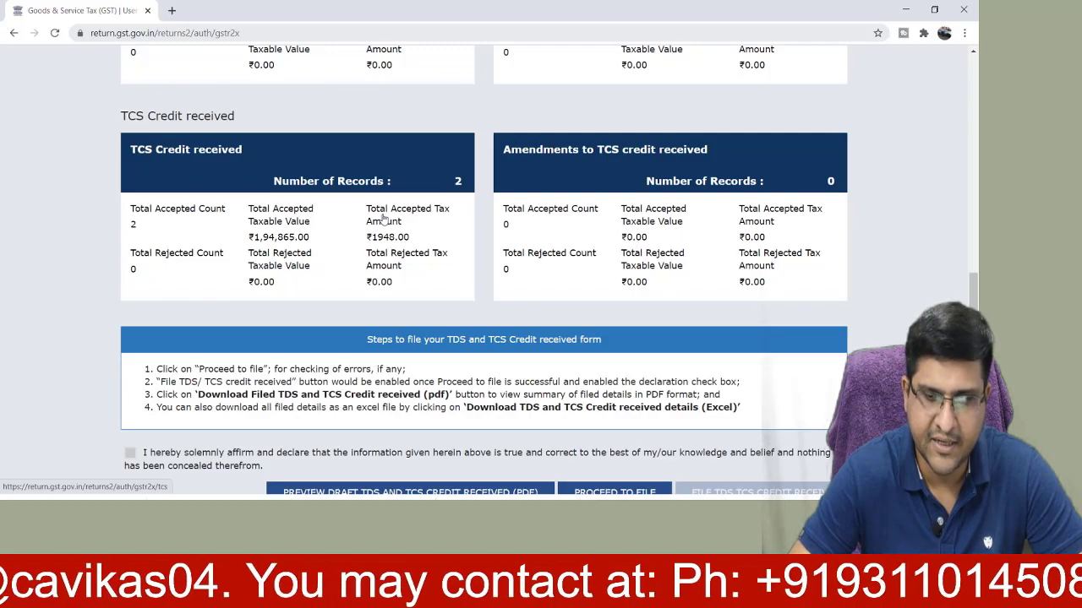
{"action": "scroll", "coordinate": [383, 218], "scroll_direction": "down", "scroll_amount": 3}
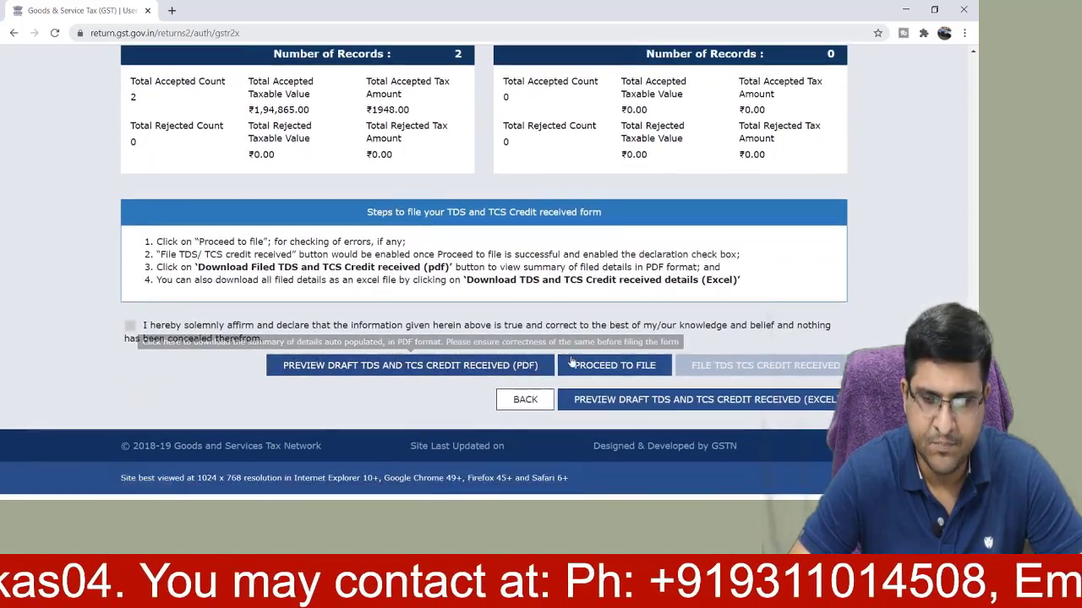
{"action": "left_click", "coordinate": [595, 366]}
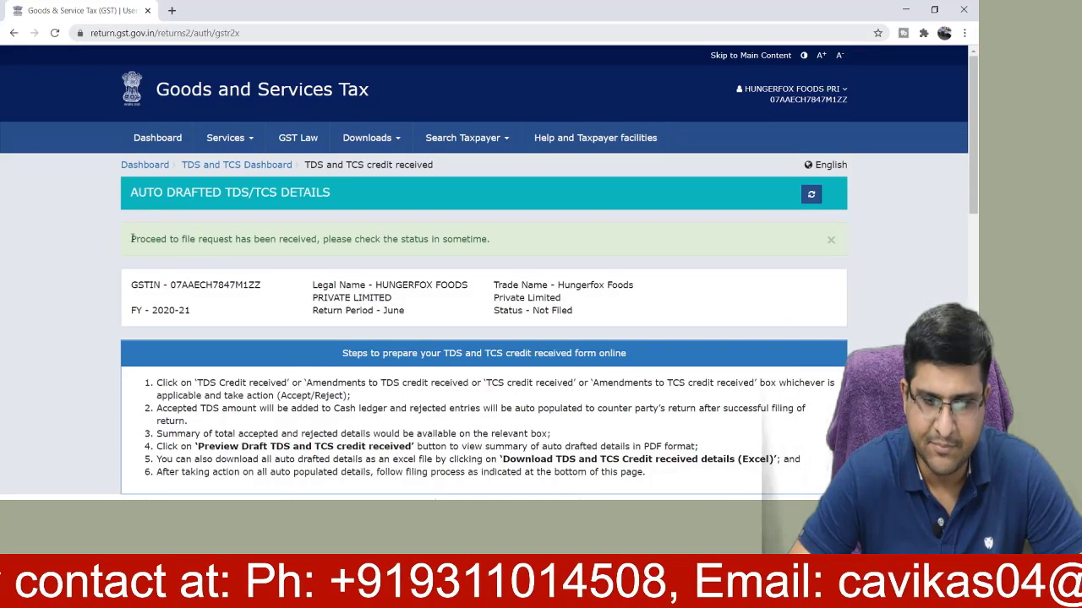
{"action": "left_click_drag", "start_coordinate": [132, 239], "coordinate": [491, 242]}
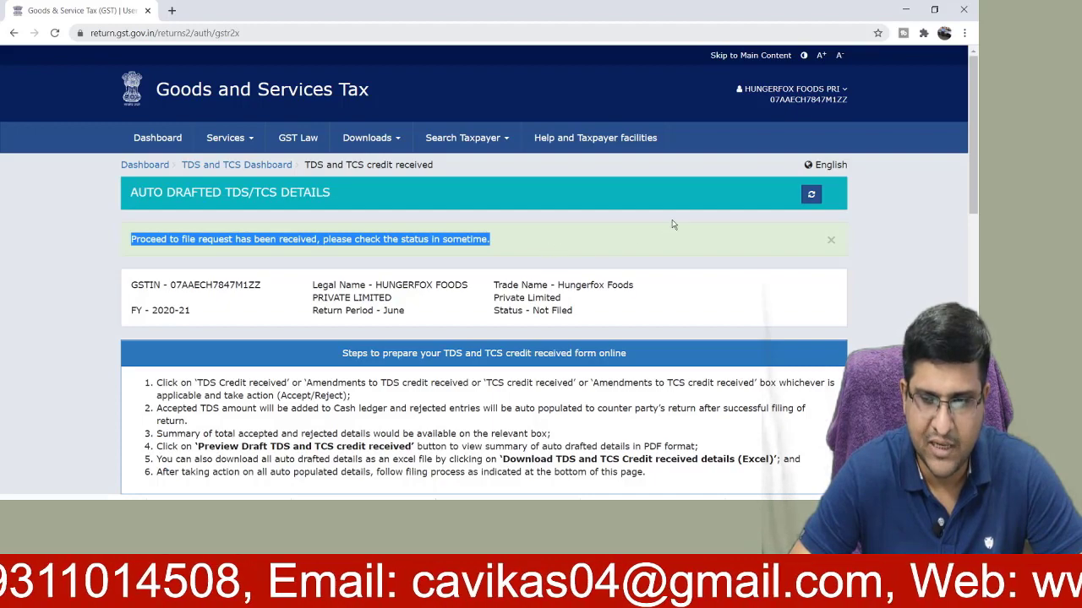
{"action": "left_click", "coordinate": [810, 196]}
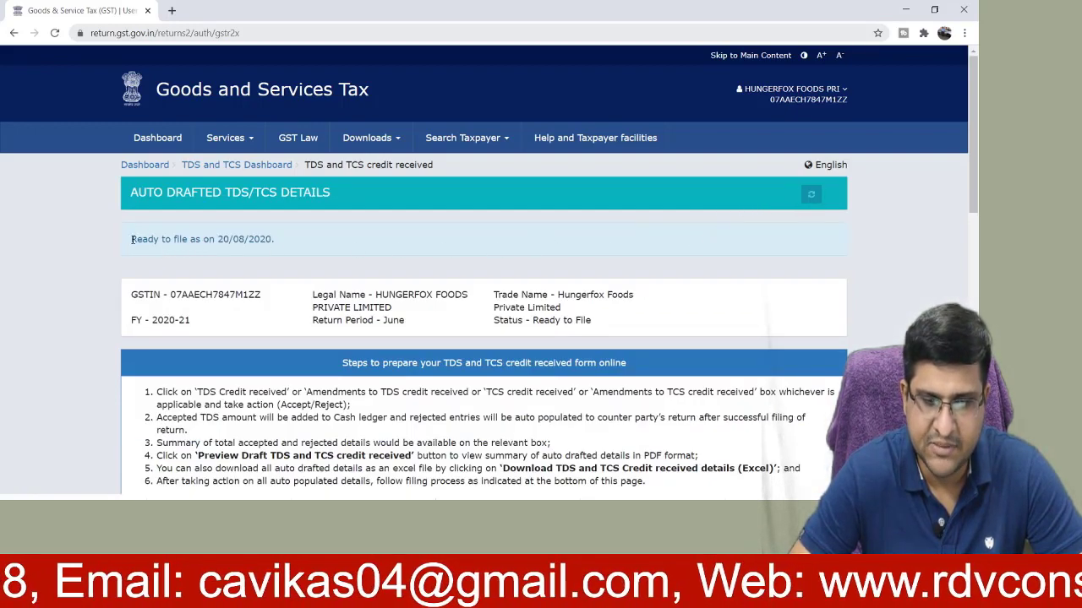
Check the filing status, agree to the declaration, and choose the available authorised signatory for the June form.
{"action": "left_click_drag", "start_coordinate": [131, 239], "coordinate": [284, 239]}
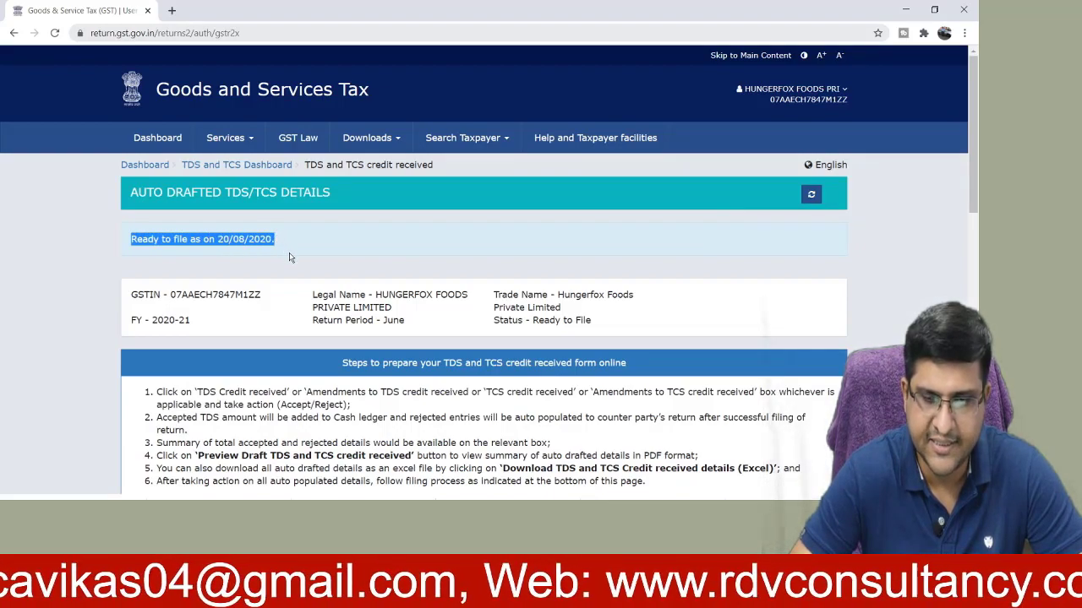
{"action": "scroll", "coordinate": [292, 257], "scroll_direction": "down", "scroll_amount": 8}
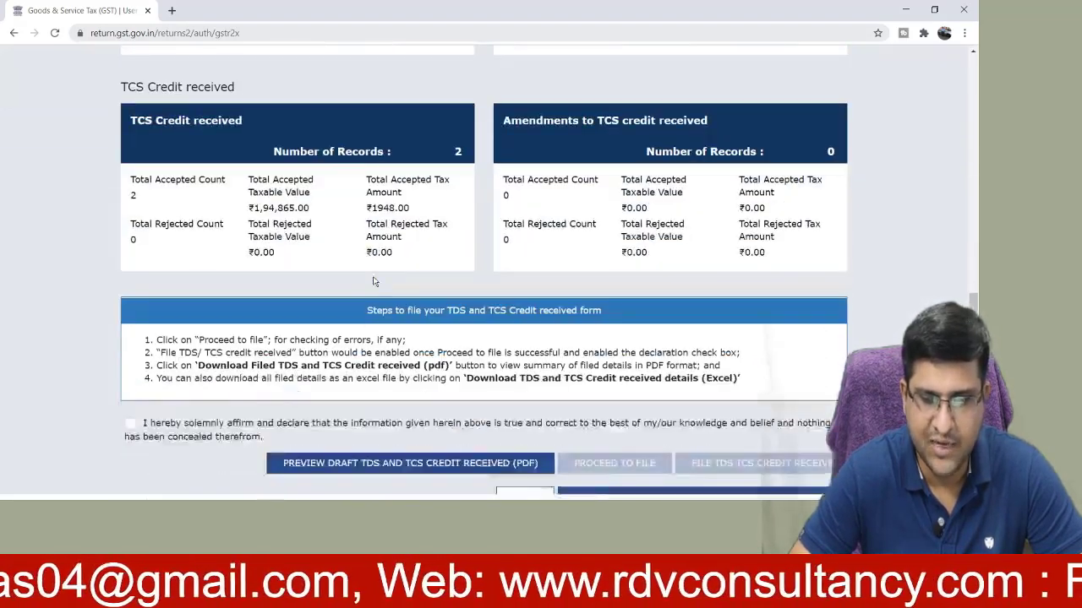
{"action": "scroll", "coordinate": [375, 281], "scroll_direction": "down", "scroll_amount": 3}
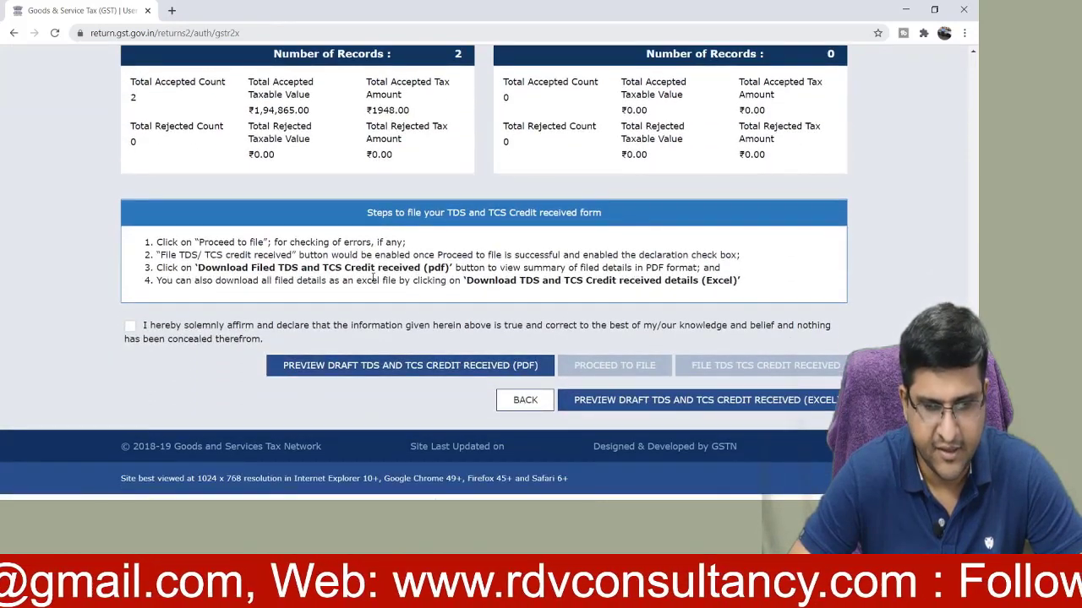
{"action": "left_click", "coordinate": [130, 328]}
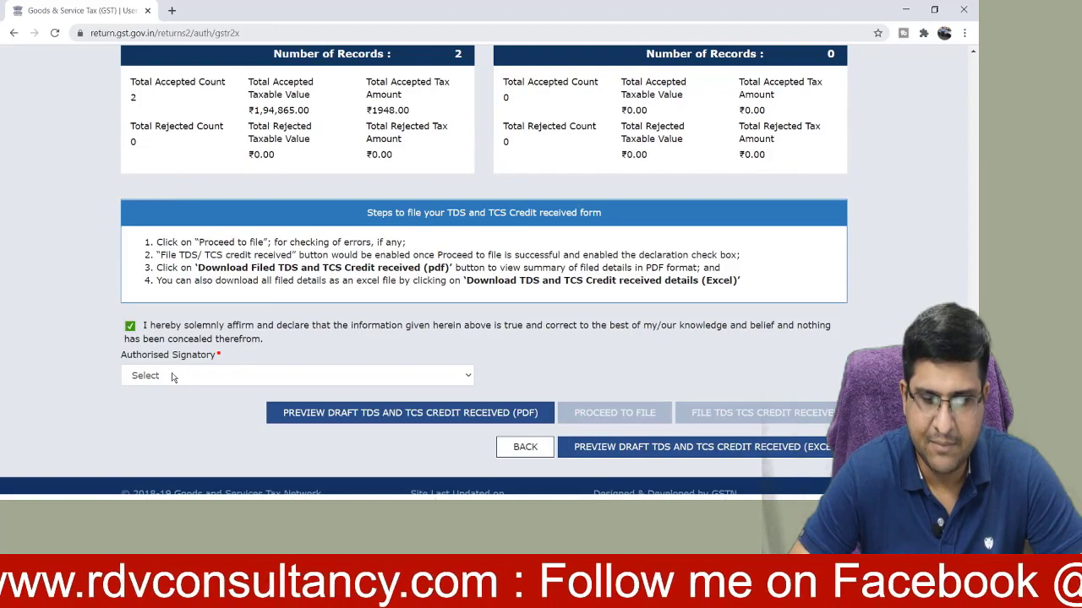
{"action": "left_click", "coordinate": [173, 377]}
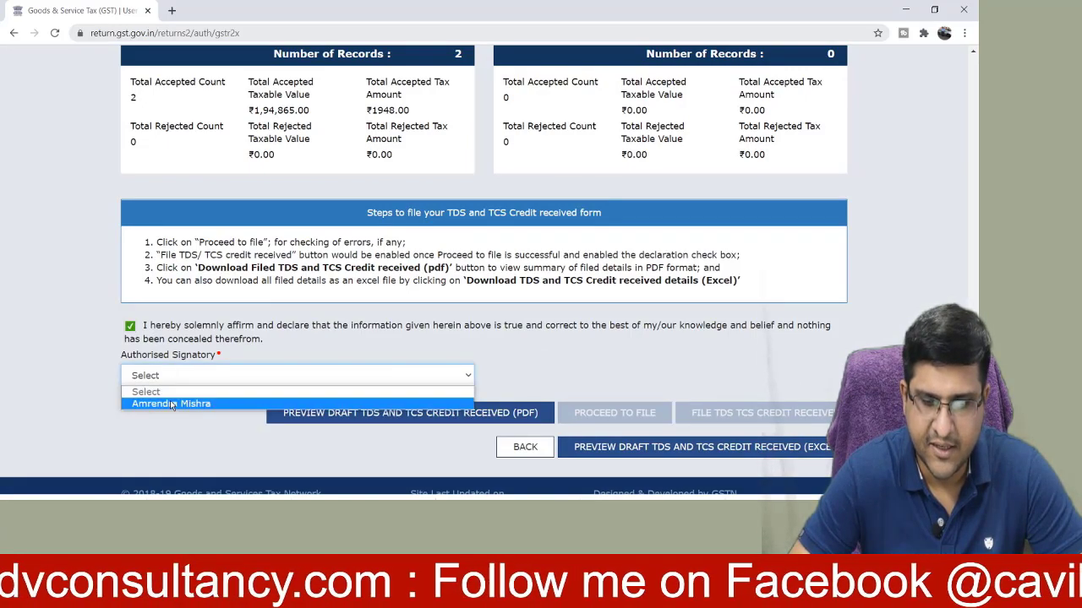
{"action": "left_click", "coordinate": [172, 404]}
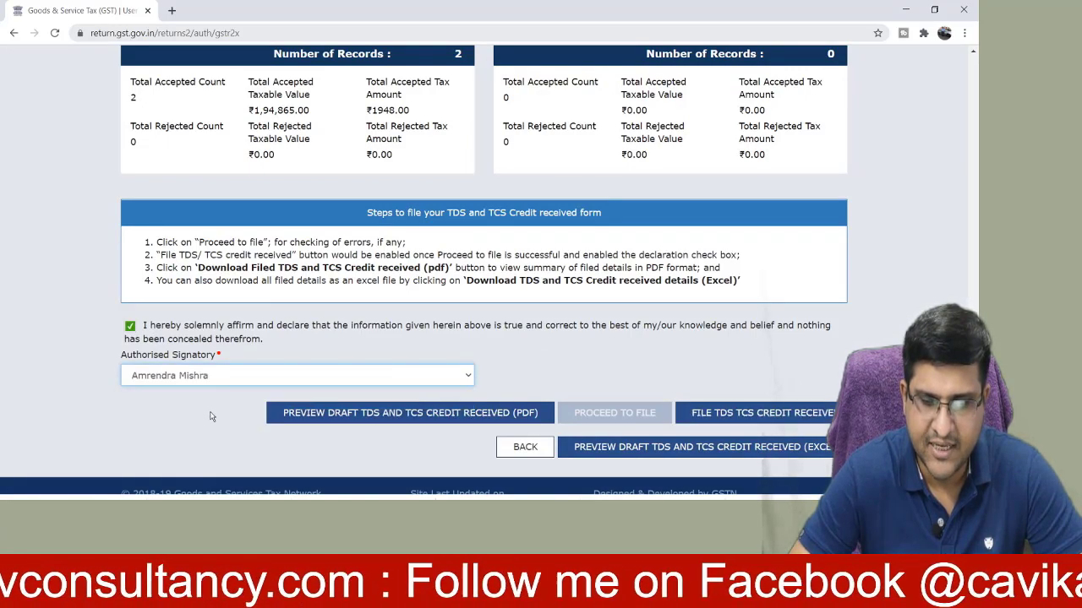
Submit the June TDS and TCS credit received form, confirm the filing, and try to file it with DSC.
{"action": "left_click", "coordinate": [718, 414]}
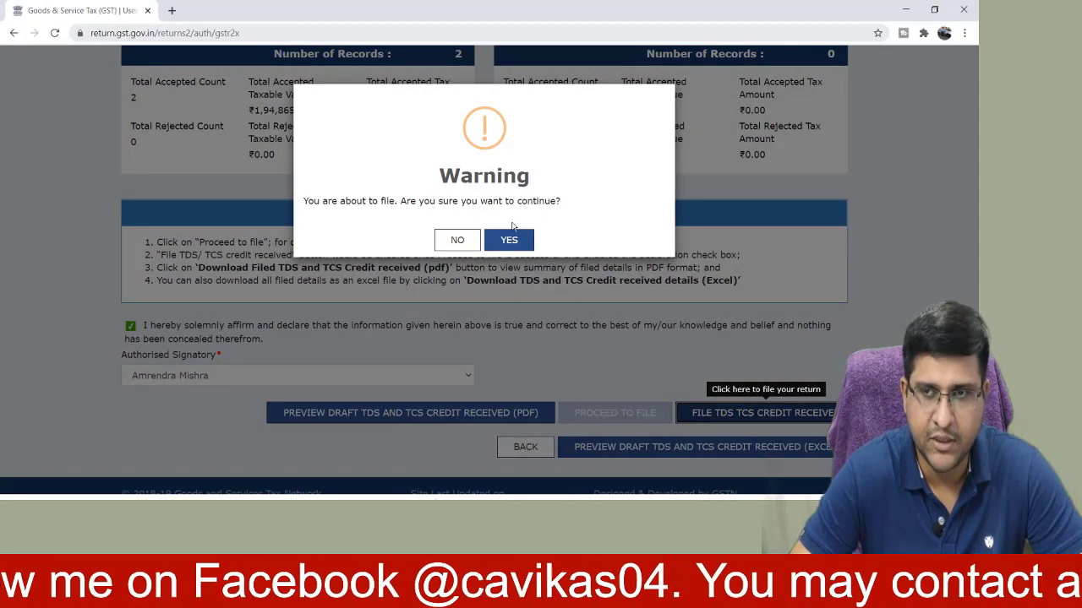
{"action": "left_click", "coordinate": [518, 244]}
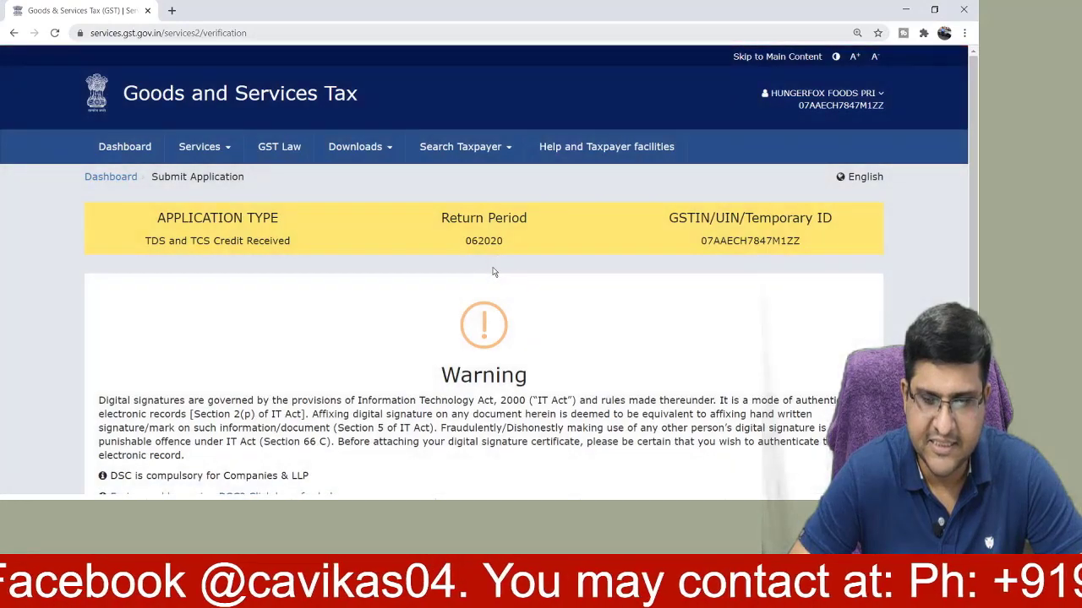
{"action": "scroll", "coordinate": [494, 271], "scroll_direction": "down", "scroll_amount": 2}
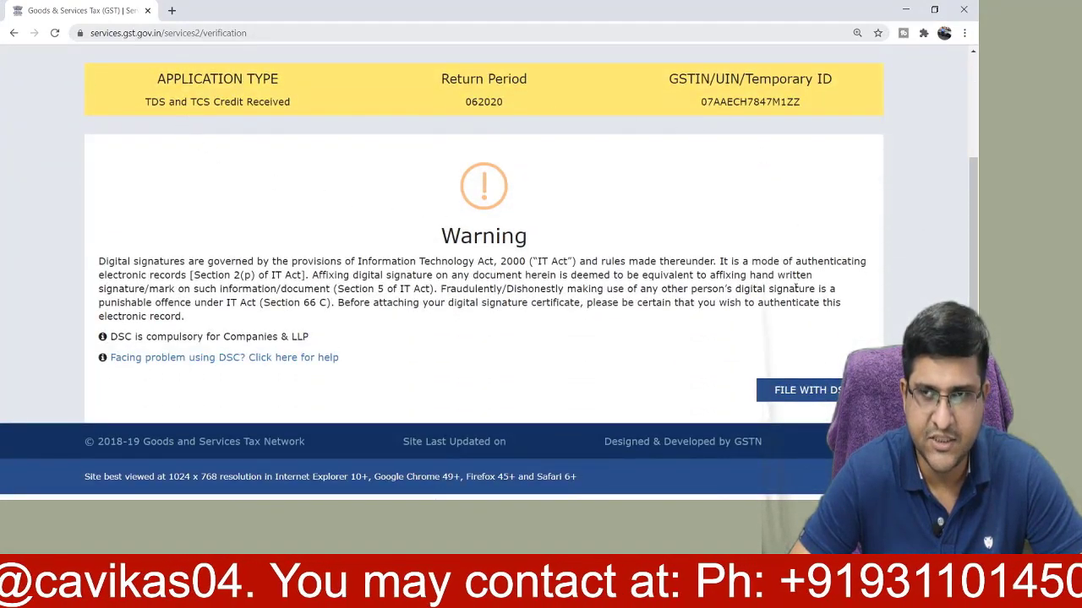
{"action": "scroll", "coordinate": [796, 288], "scroll_direction": "up", "scroll_amount": 2}
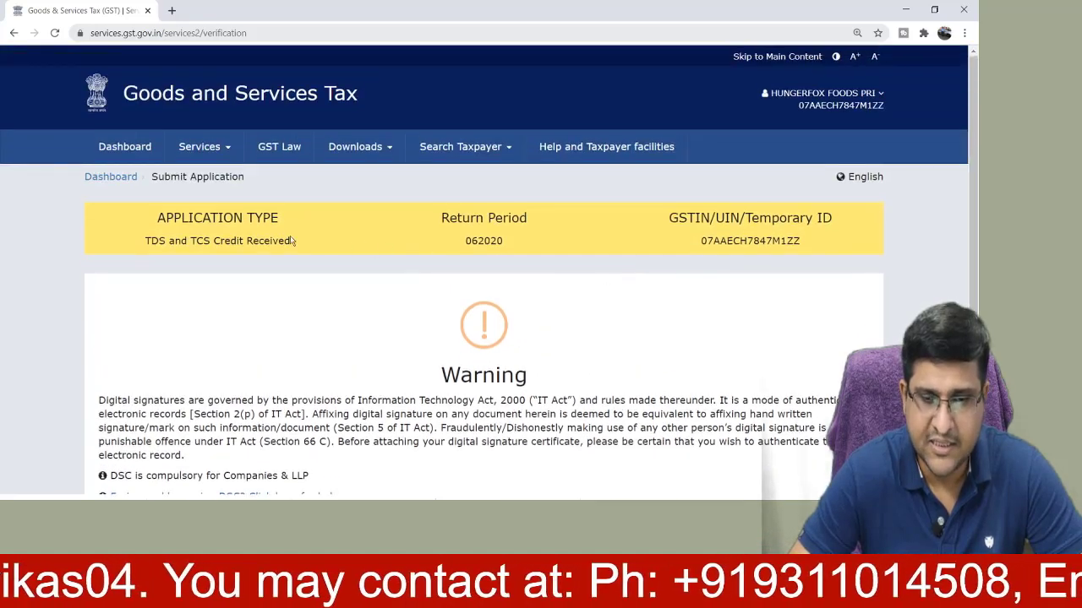
{"action": "scroll", "coordinate": [626, 308], "scroll_direction": "down", "scroll_amount": 1}
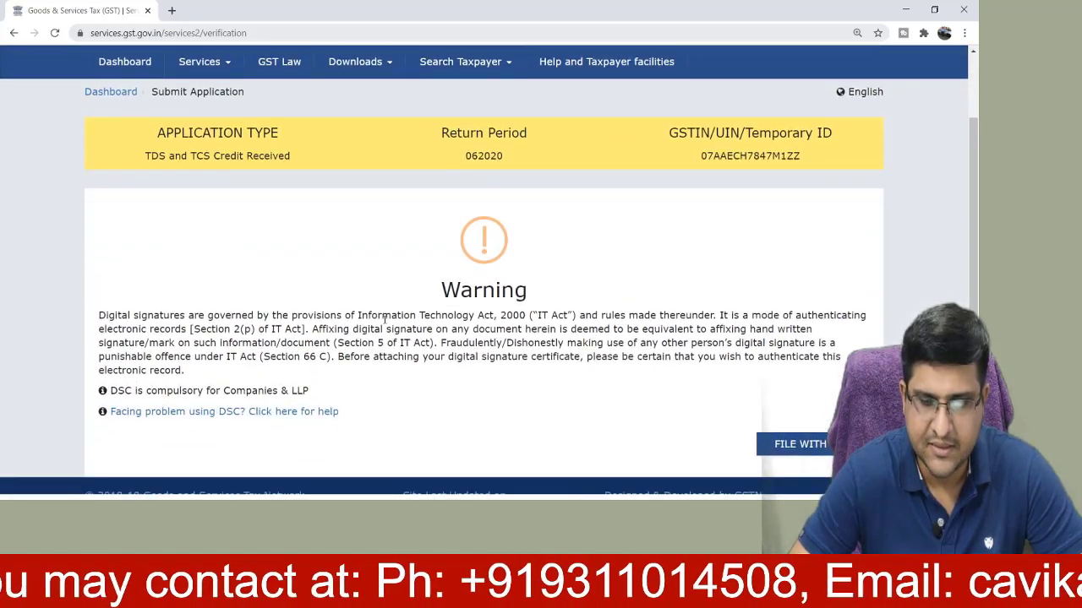
{"action": "left_click", "coordinate": [801, 446]}
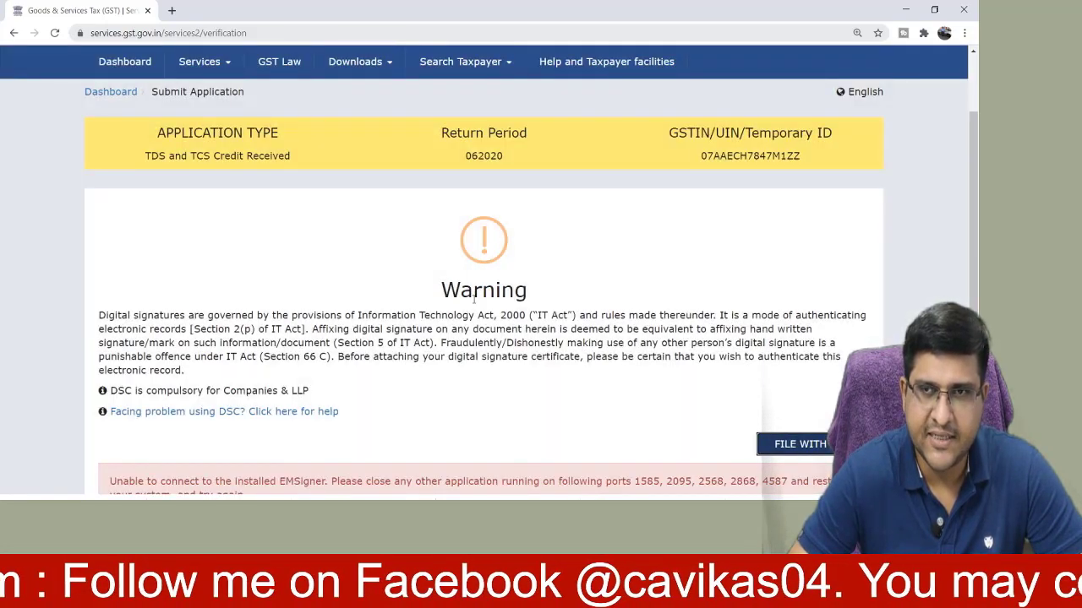
{"action": "scroll", "coordinate": [474, 298], "scroll_direction": "down", "scroll_amount": 2}
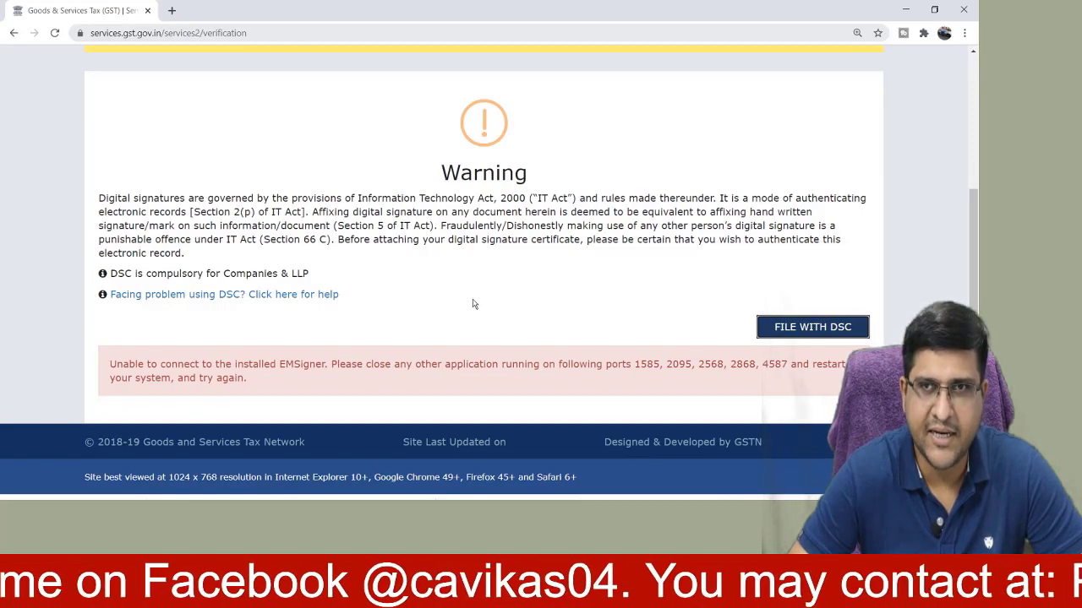
{"action": "scroll", "coordinate": [474, 304], "scroll_direction": "up", "scroll_amount": 2}
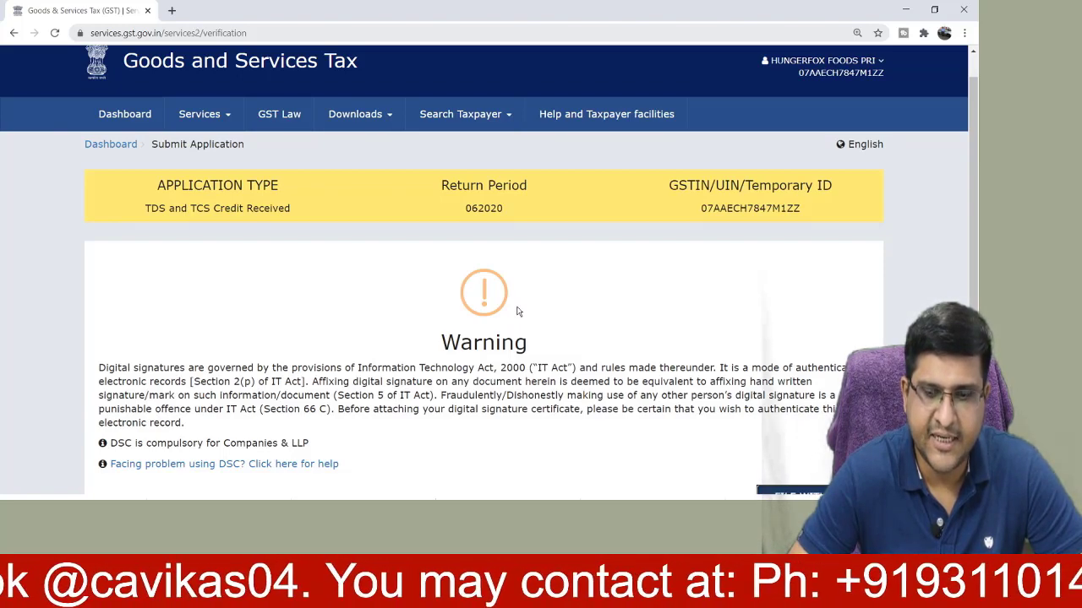
{"action": "scroll", "coordinate": [518, 312], "scroll_direction": "down", "scroll_amount": 2}
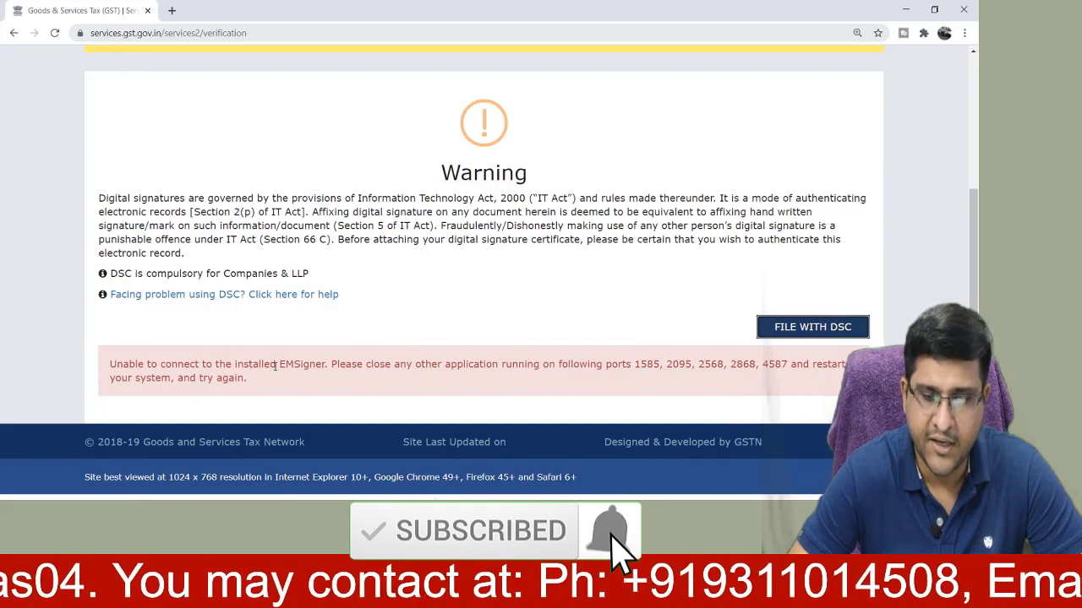
{"action": "scroll", "coordinate": [551, 278], "scroll_direction": "up", "scroll_amount": 1}
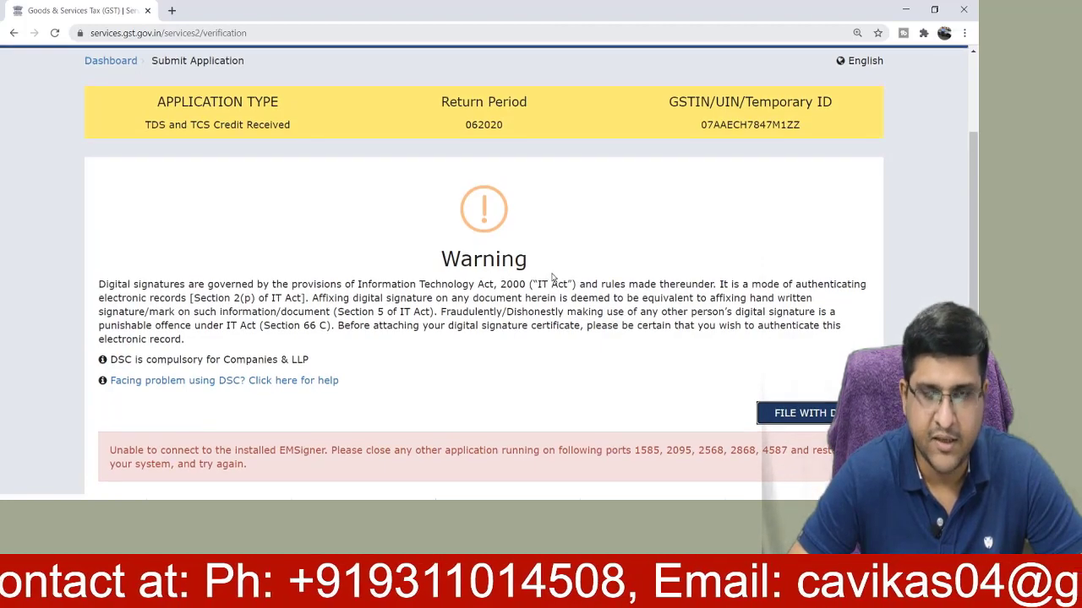
{"action": "scroll", "coordinate": [552, 278], "scroll_direction": "up", "scroll_amount": 1}
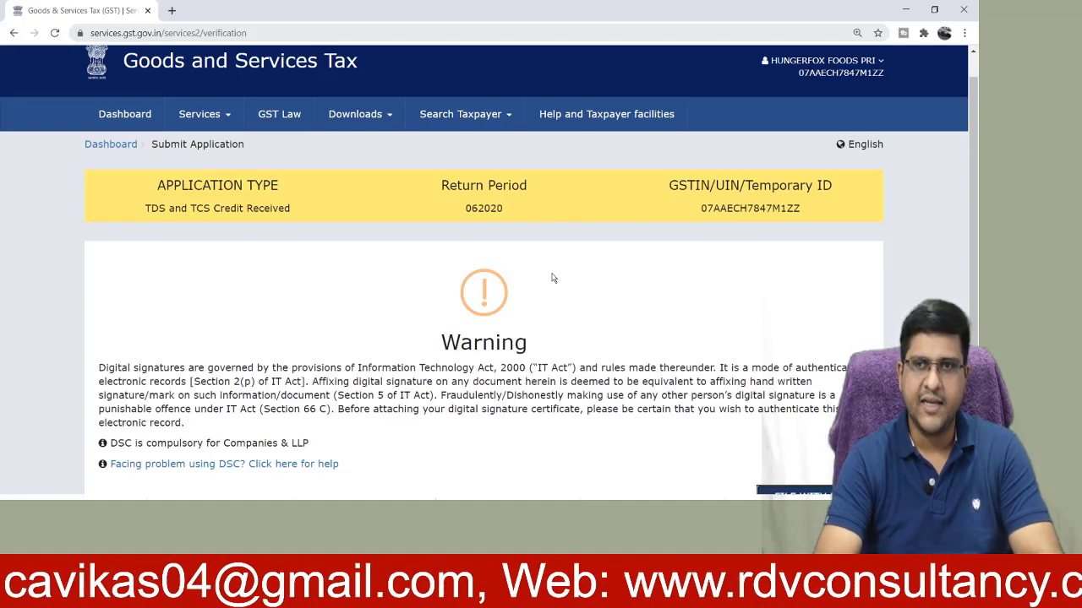
Open the detailed Electronic Cash Ledger from the ledger services.
{"action": "left_click", "coordinate": [222, 119]}
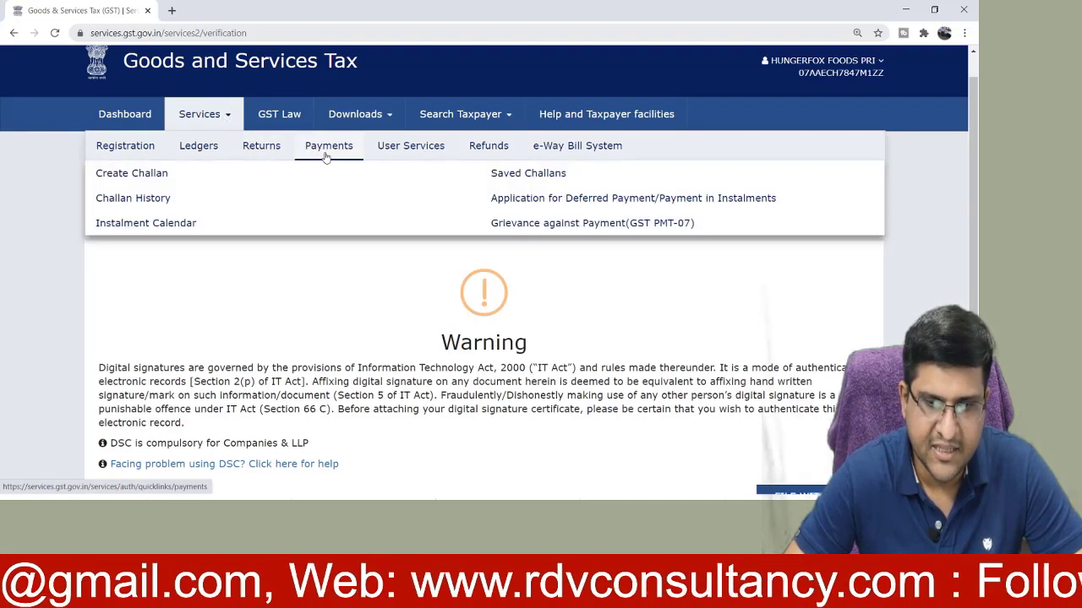
{"action": "mouse_move", "coordinate": [209, 151]}
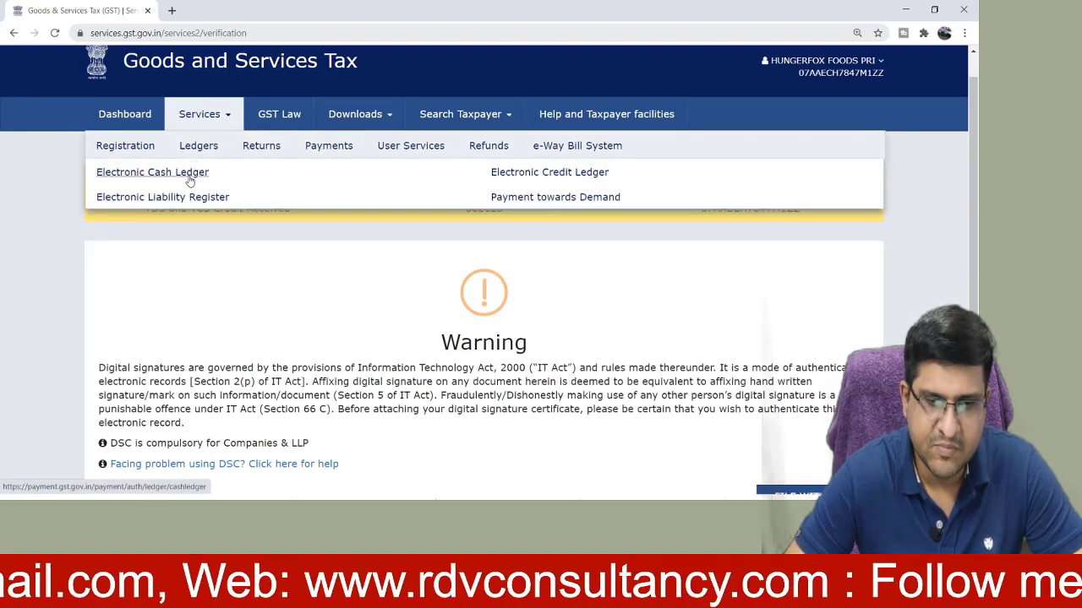
{"action": "left_click", "coordinate": [190, 178]}
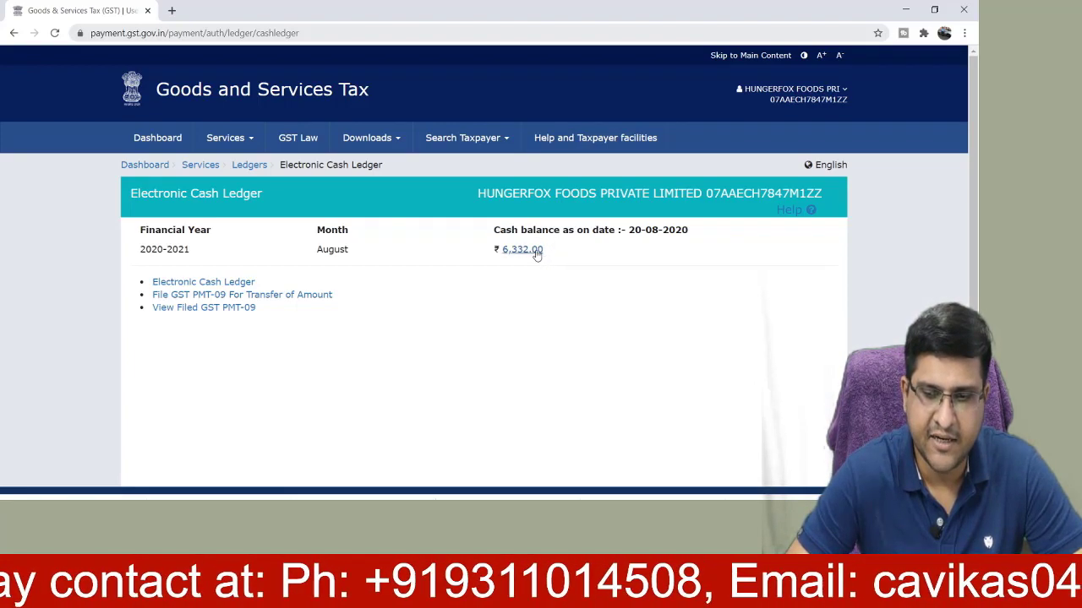
{"action": "left_click", "coordinate": [203, 284]}
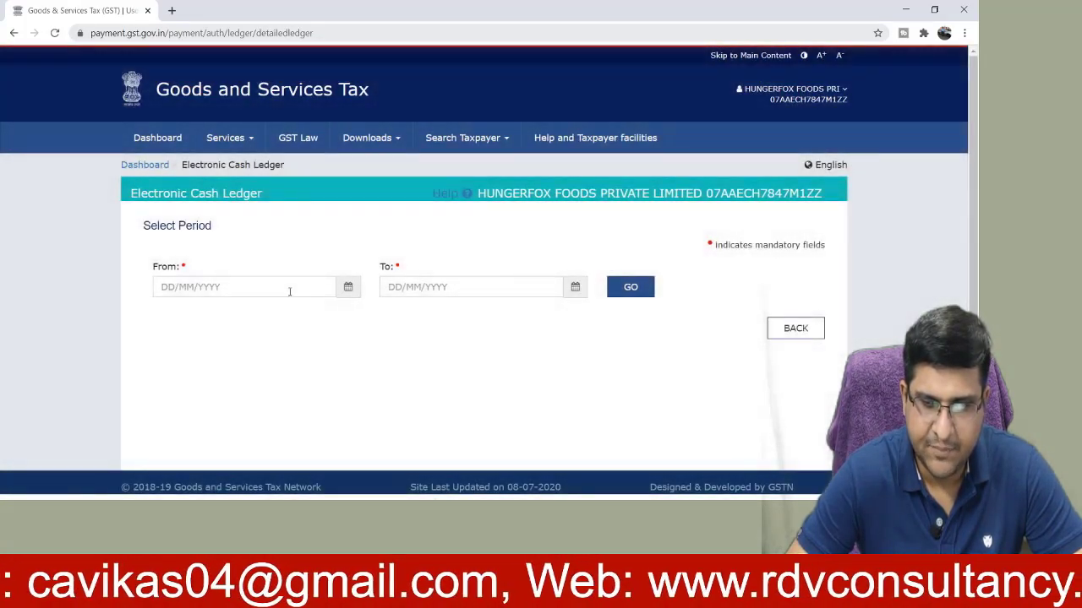
Set the start date of the cash ledger period to 01/07/2020.
{"action": "left_click", "coordinate": [289, 291]}
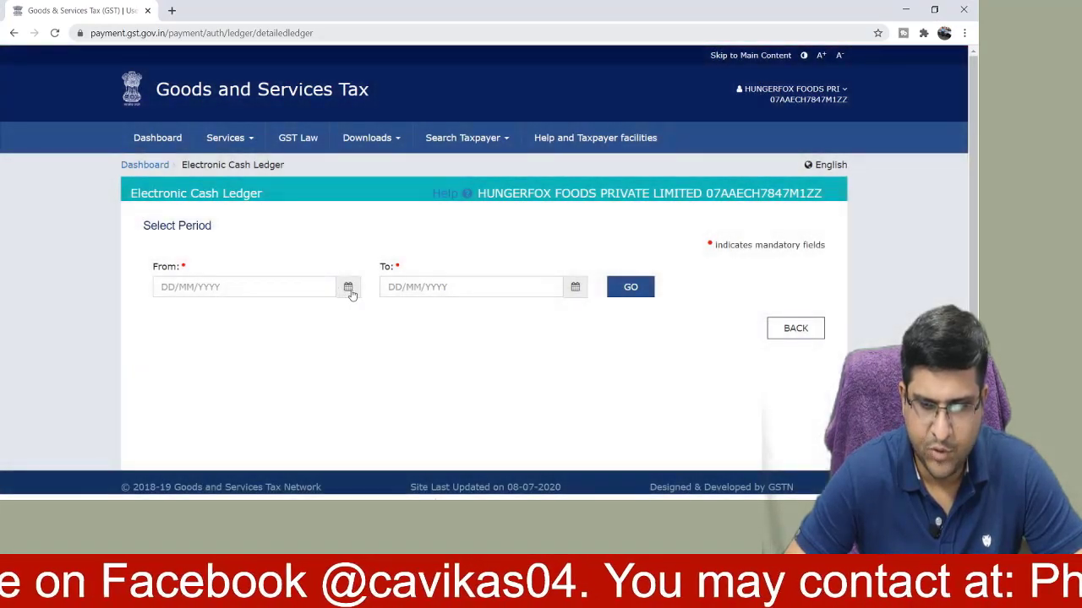
{"action": "left_click", "coordinate": [348, 289]}
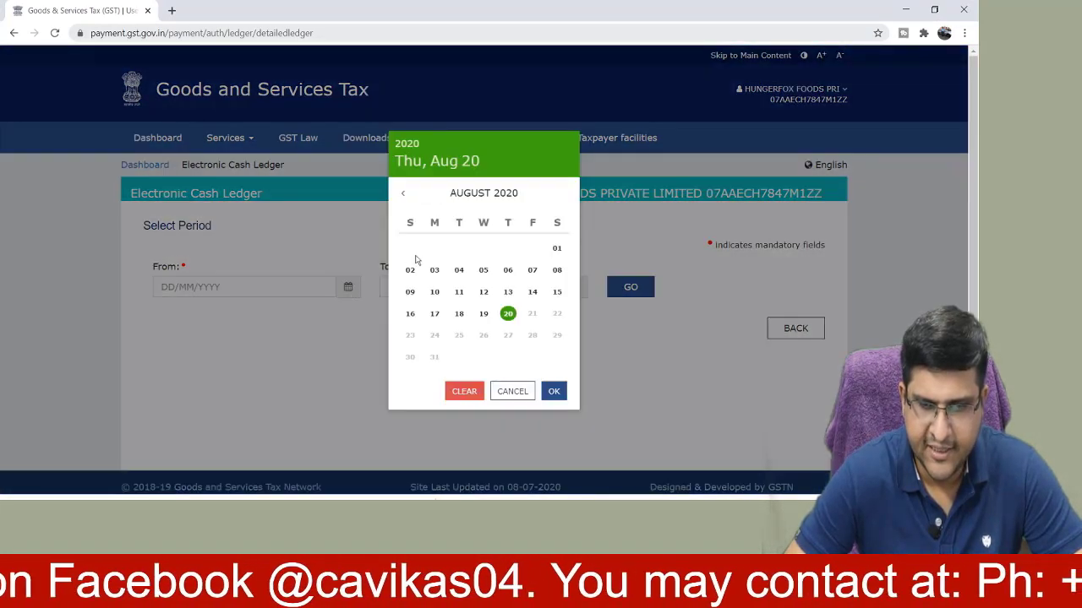
{"action": "left_click", "coordinate": [403, 193]}
{"action": "left_click", "coordinate": [484, 253]}
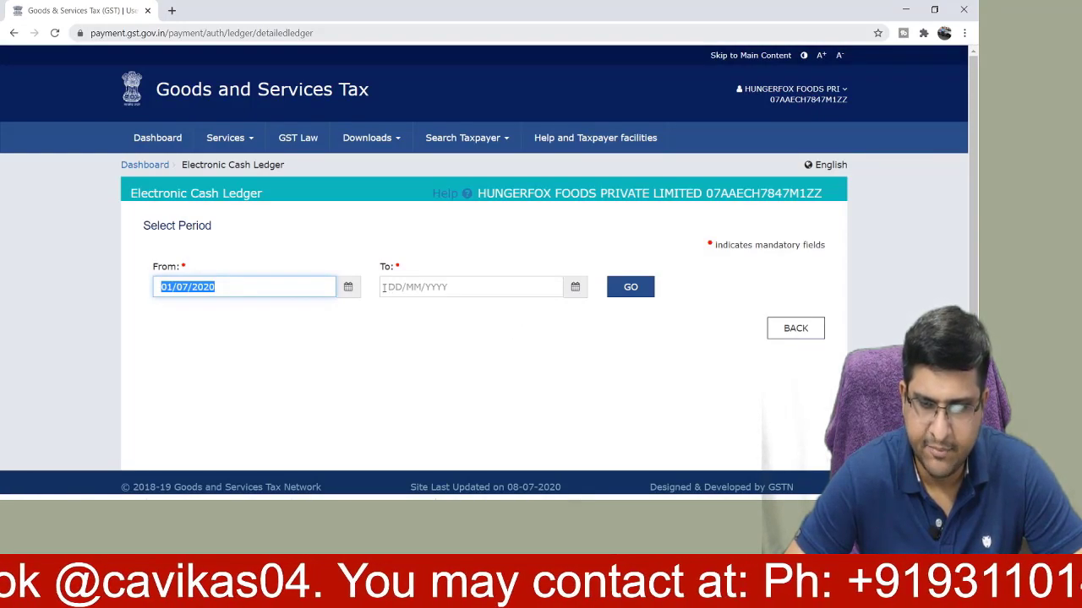
Display the cash ledger details for the period from 01/06/2020 to 20/08/2020.
{"action": "left_click", "coordinate": [355, 289]}
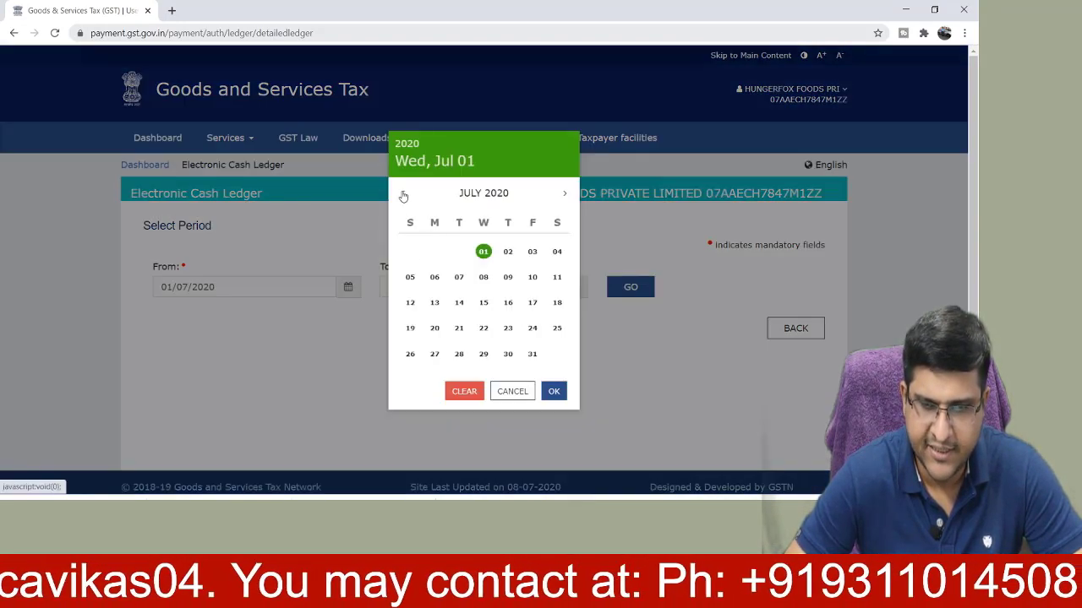
{"action": "left_click", "coordinate": [402, 193]}
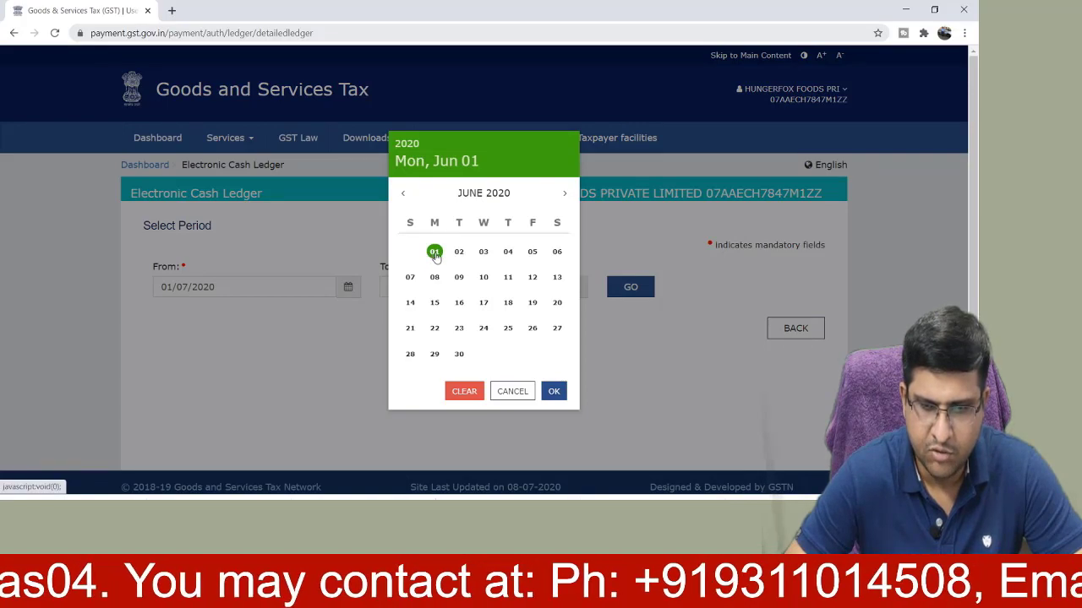
{"action": "left_click", "coordinate": [432, 254]}
{"action": "left_click", "coordinate": [571, 292]}
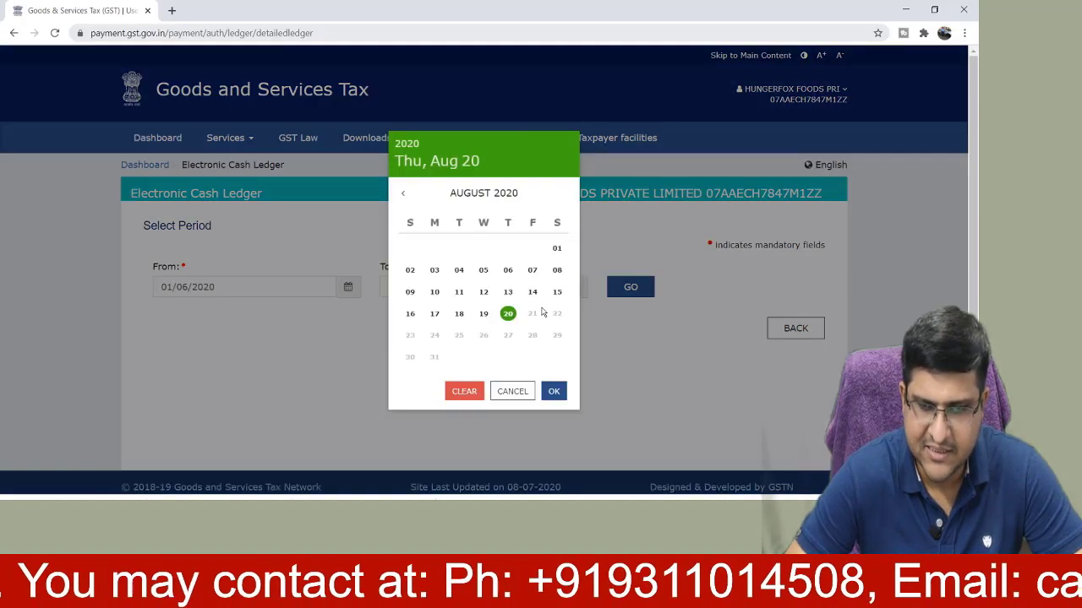
{"action": "left_click", "coordinate": [511, 316]}
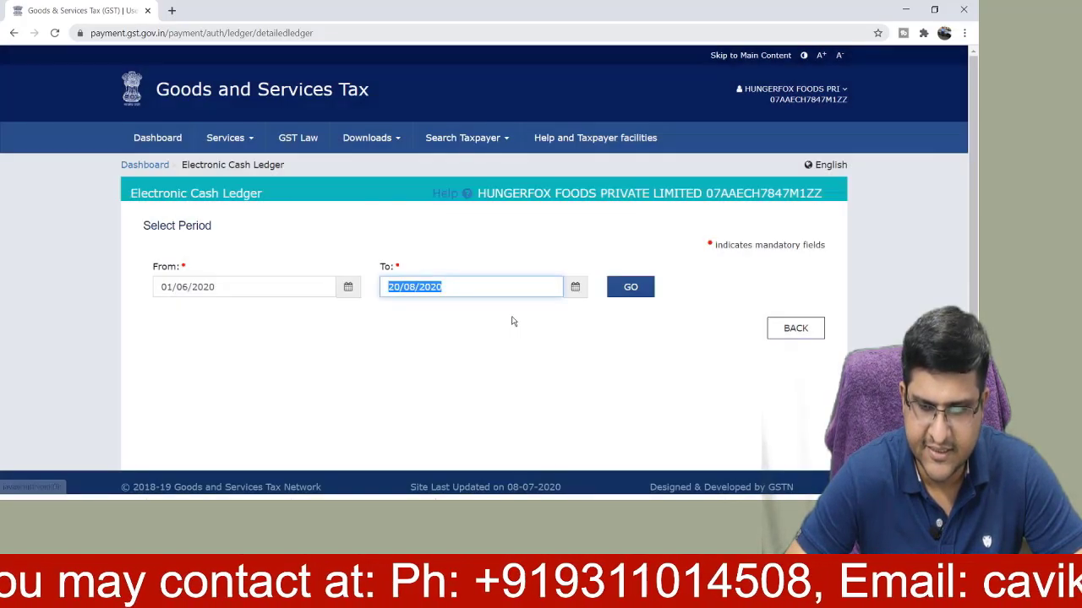
{"action": "left_click", "coordinate": [630, 287]}
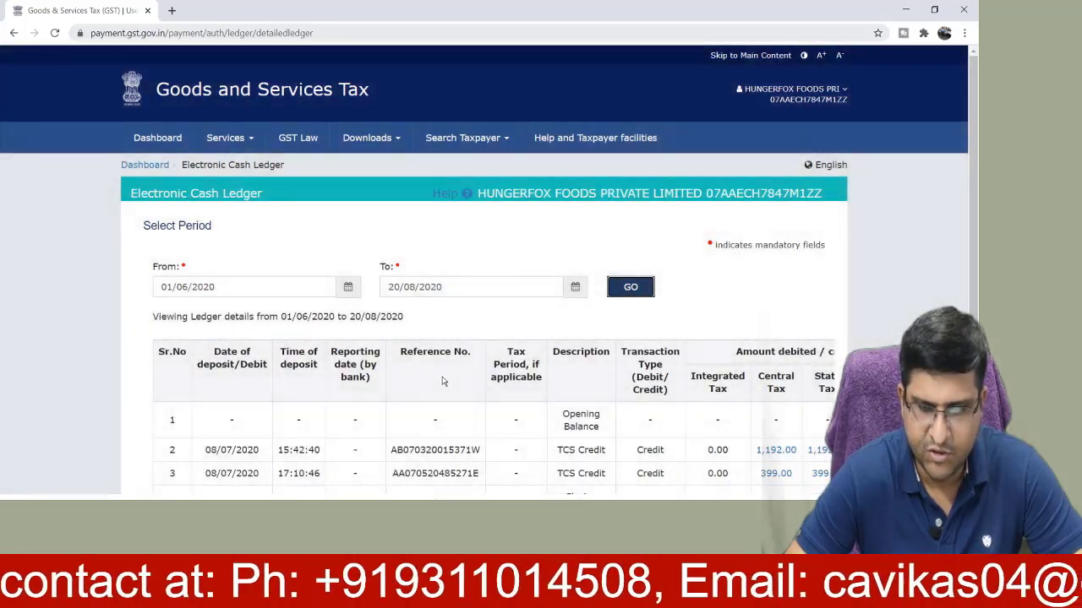
Examine the TCS Credit entries, their central and state tax amounts, and the opening and closing balances in the cash ledger.
{"action": "scroll", "coordinate": [516, 377], "scroll_direction": "down", "scroll_amount": 1}
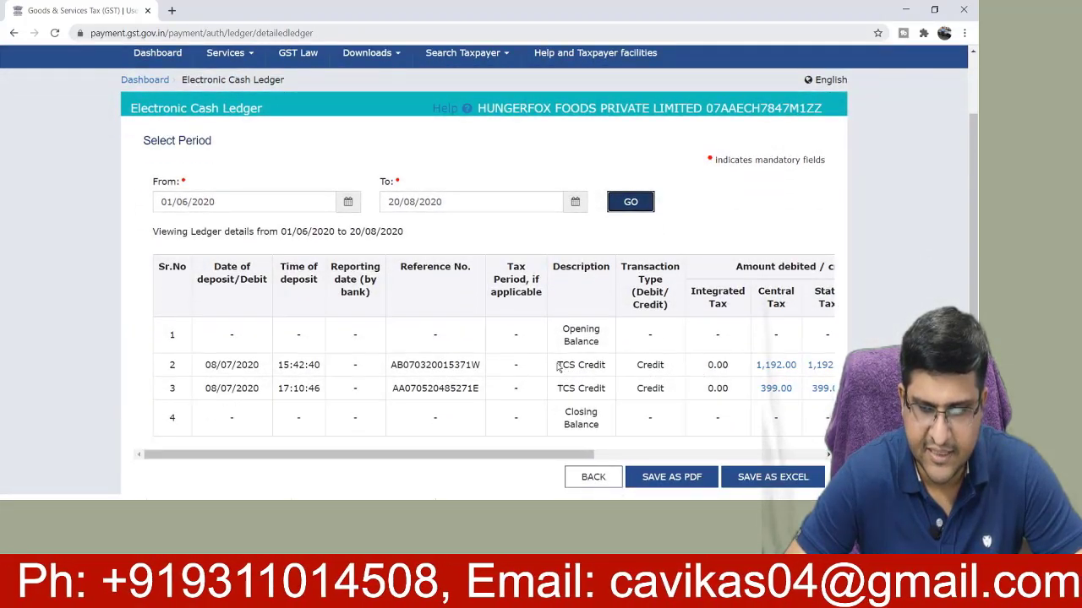
{"action": "left_click_drag", "start_coordinate": [556, 365], "coordinate": [607, 365]}
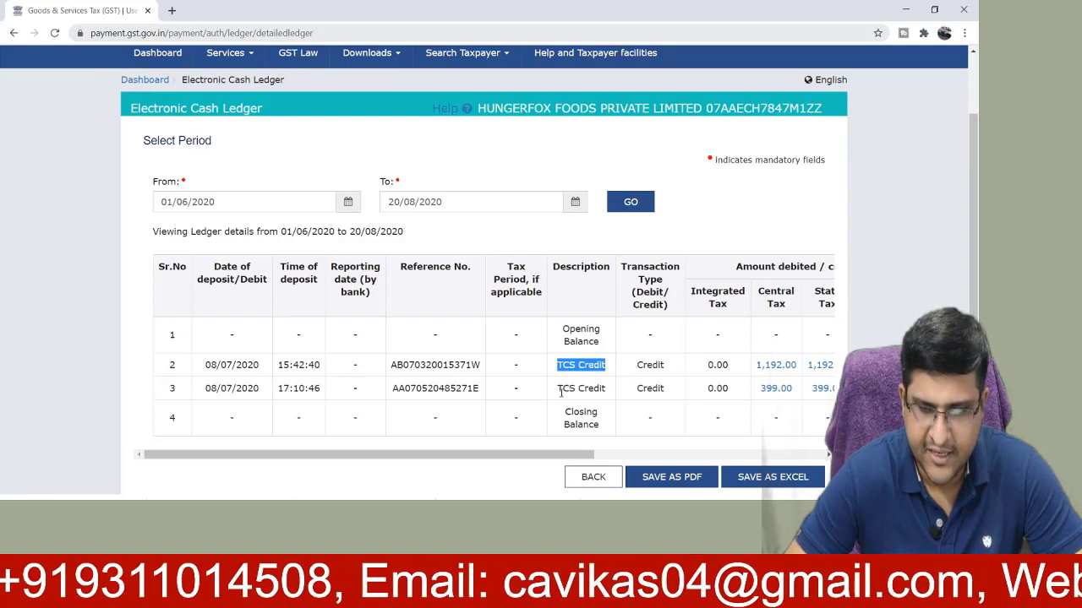
{"action": "left_click_drag", "start_coordinate": [563, 411], "coordinate": [610, 409]}
{"action": "left_click_drag", "start_coordinate": [556, 389], "coordinate": [607, 389]}
{"action": "left_click_drag", "start_coordinate": [495, 457], "coordinate": [685, 459]}
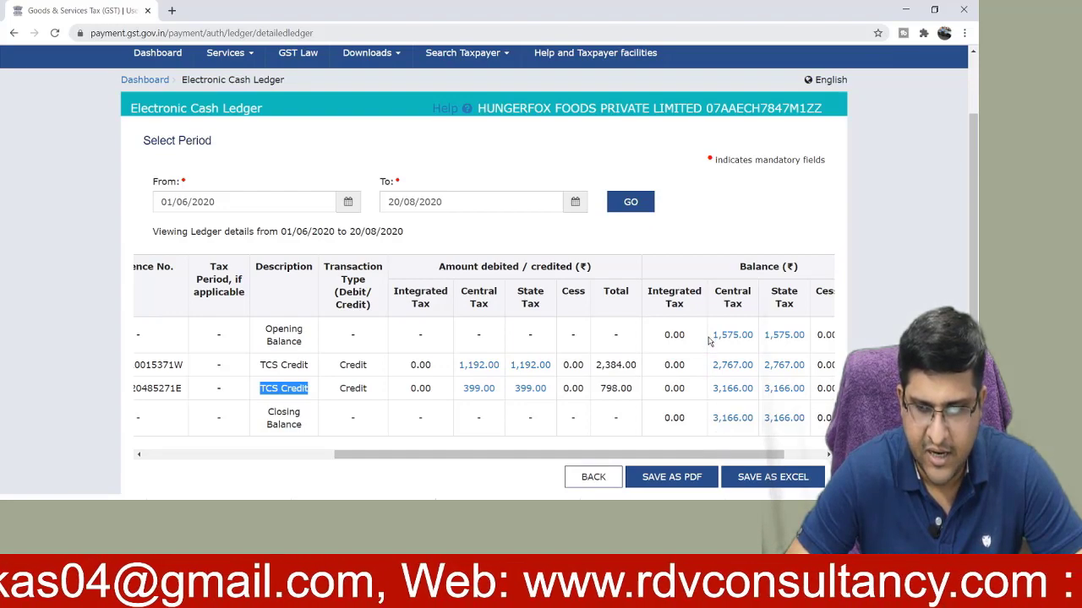
{"action": "left_click_drag", "start_coordinate": [711, 339], "coordinate": [806, 339]}
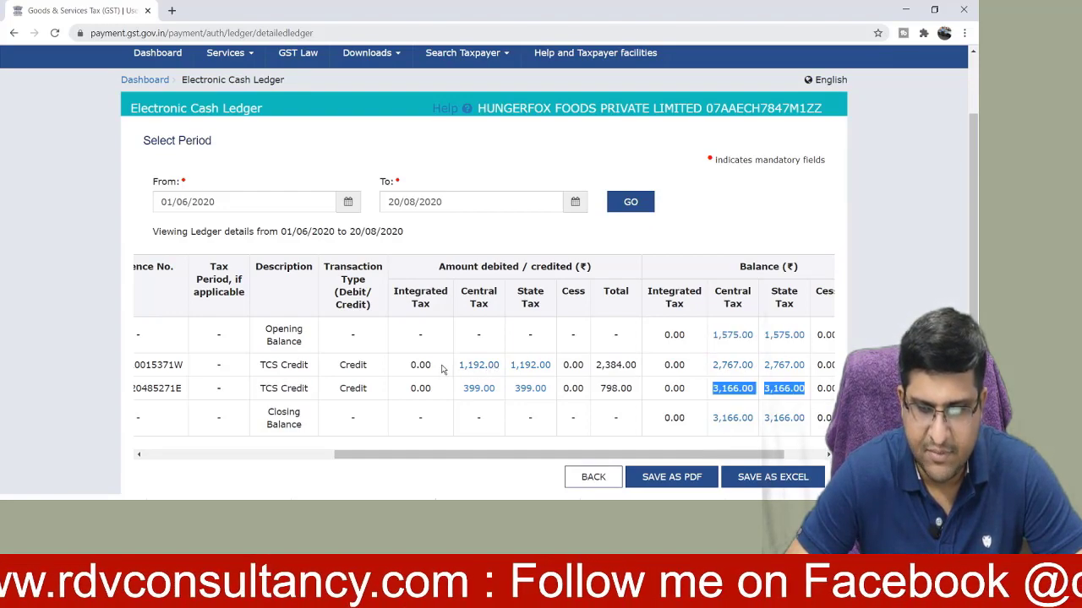
{"action": "left_click", "coordinate": [442, 369]}
{"action": "left_click_drag", "start_coordinate": [441, 369], "coordinate": [559, 376]}
{"action": "left_click_drag", "start_coordinate": [455, 392], "coordinate": [549, 393]}
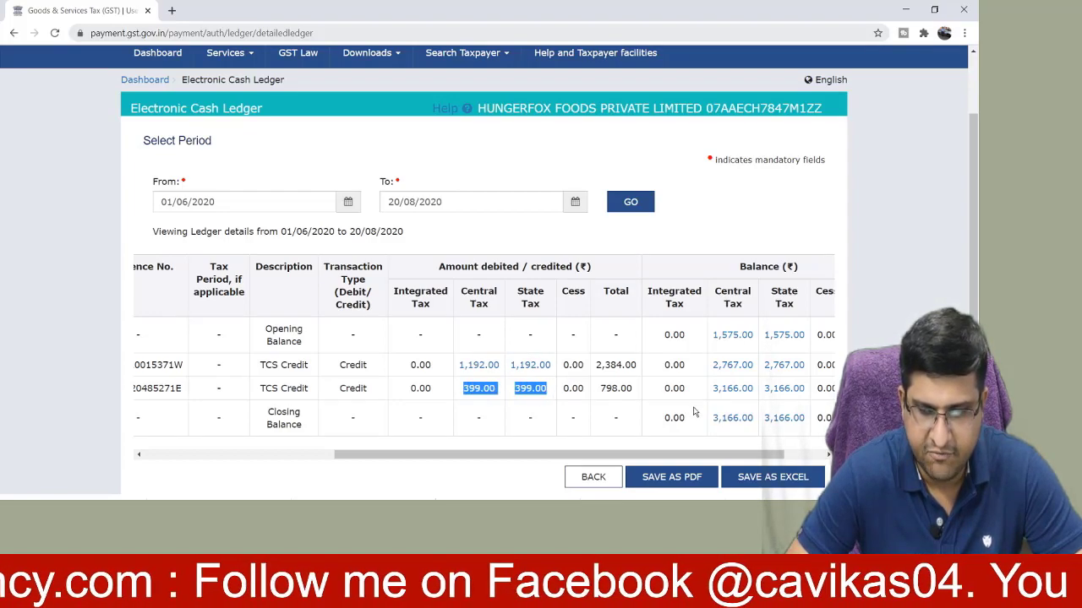
{"action": "left_click_drag", "start_coordinate": [711, 423], "coordinate": [809, 429]}
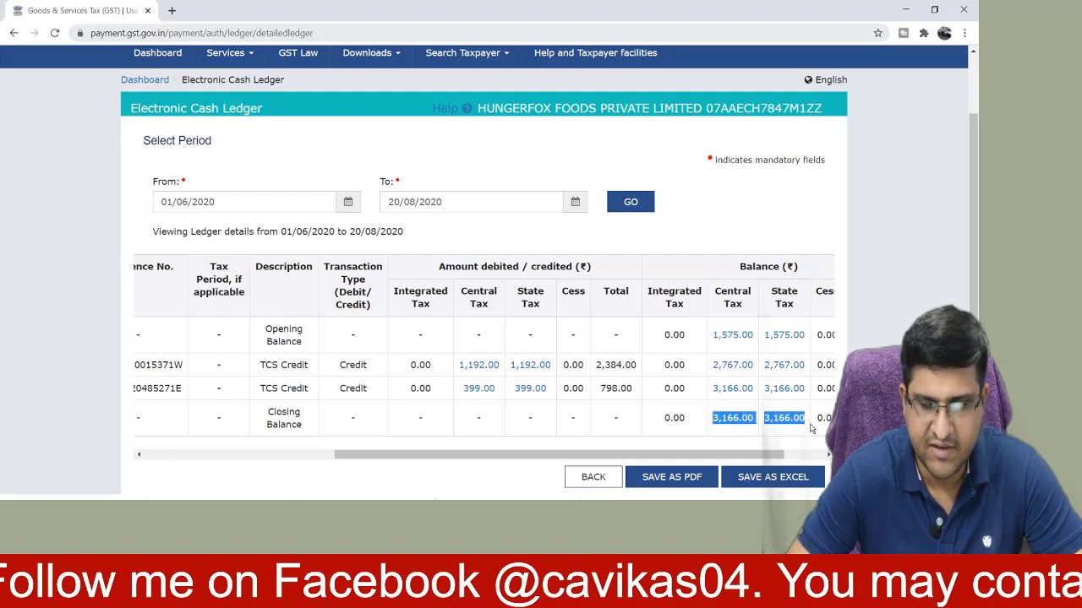